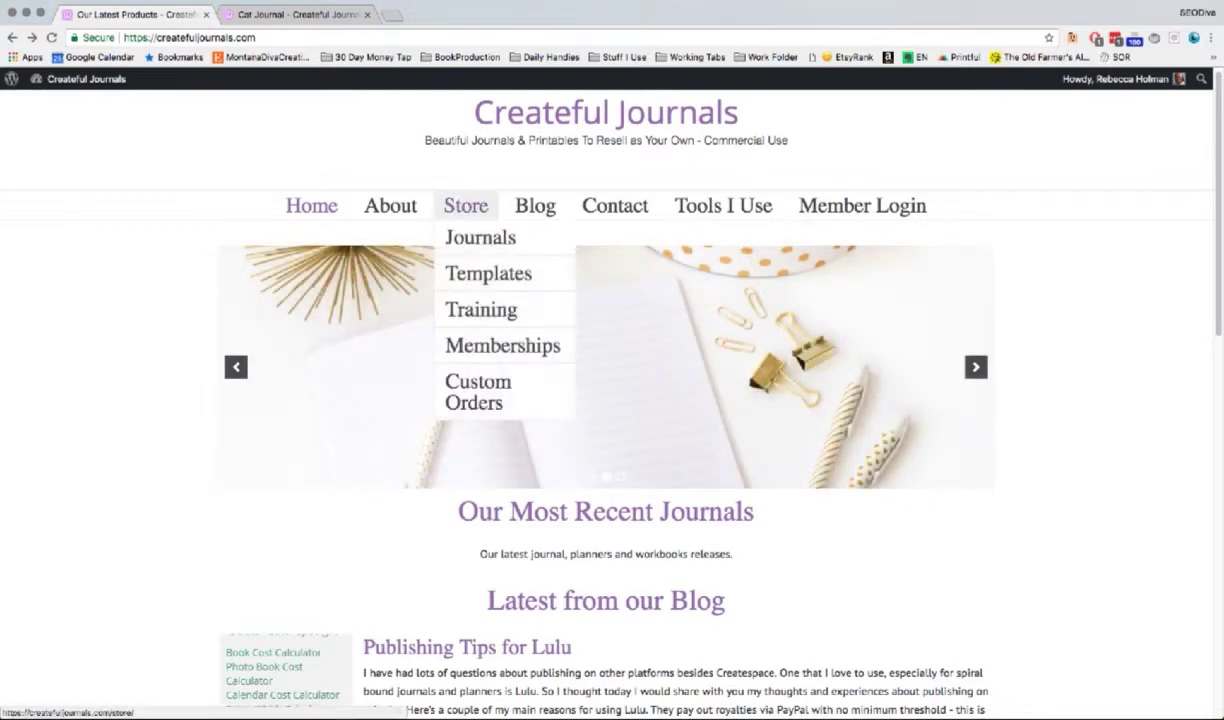
Step: From the Store page's Our Latest Releases section, open the Cat Journal product page
click(466, 205)
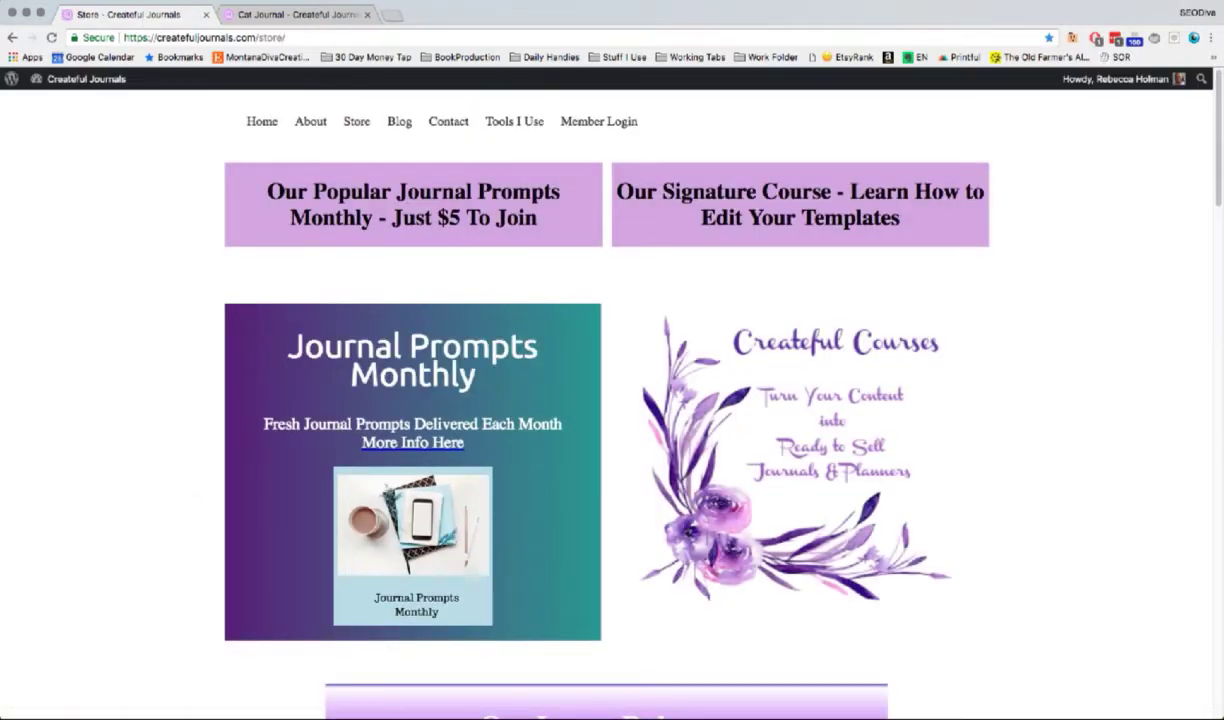
scroll(606, 400, down, 10)
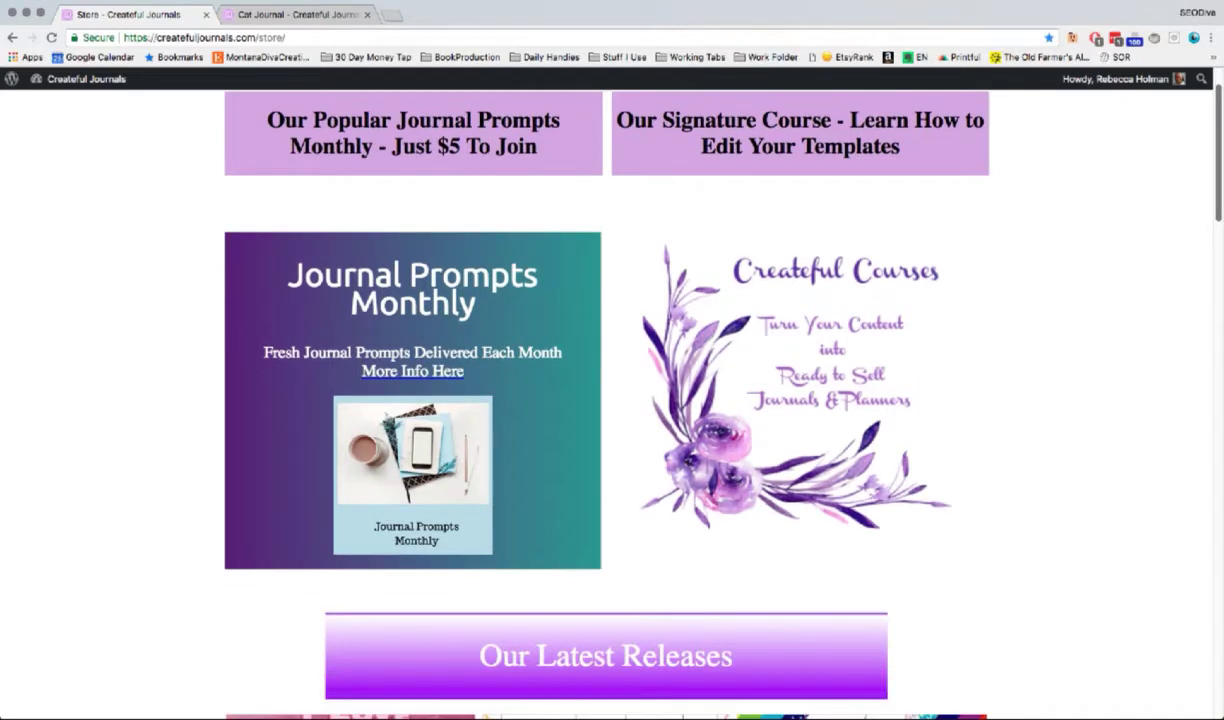
scroll(350, 300, down, 4)
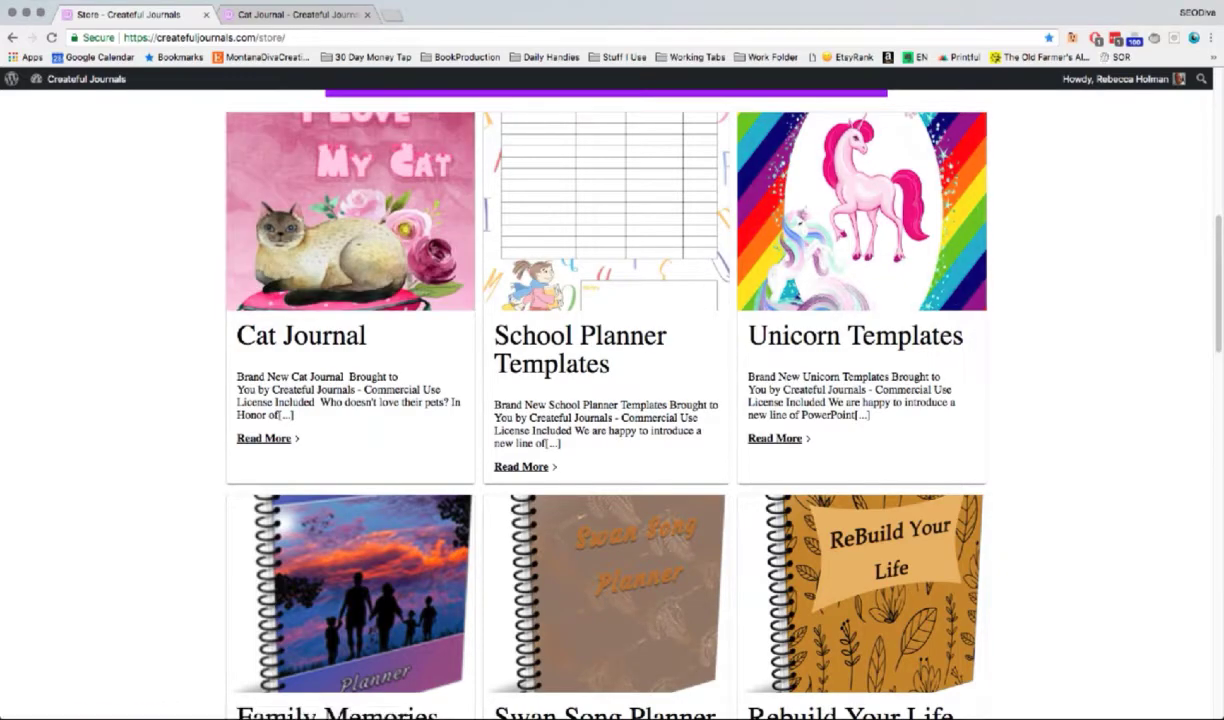
scroll(600, 400, down, 10)
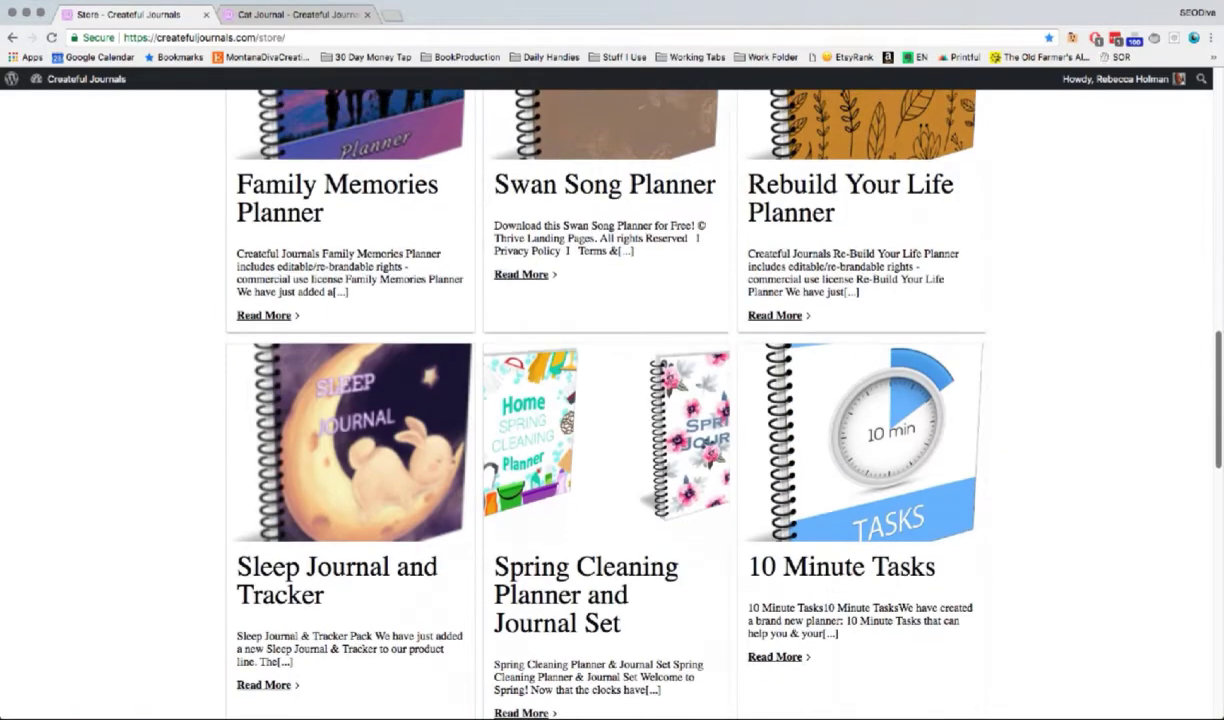
scroll(600, 400, up, 12)
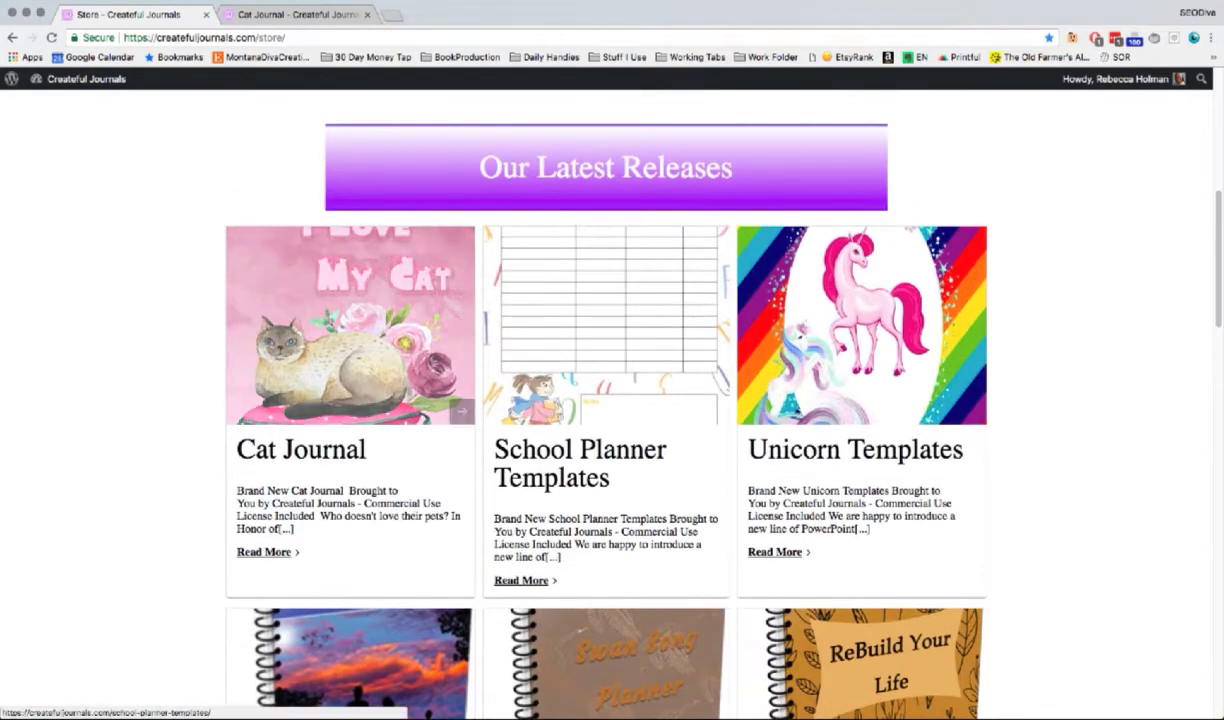
click(350, 325)
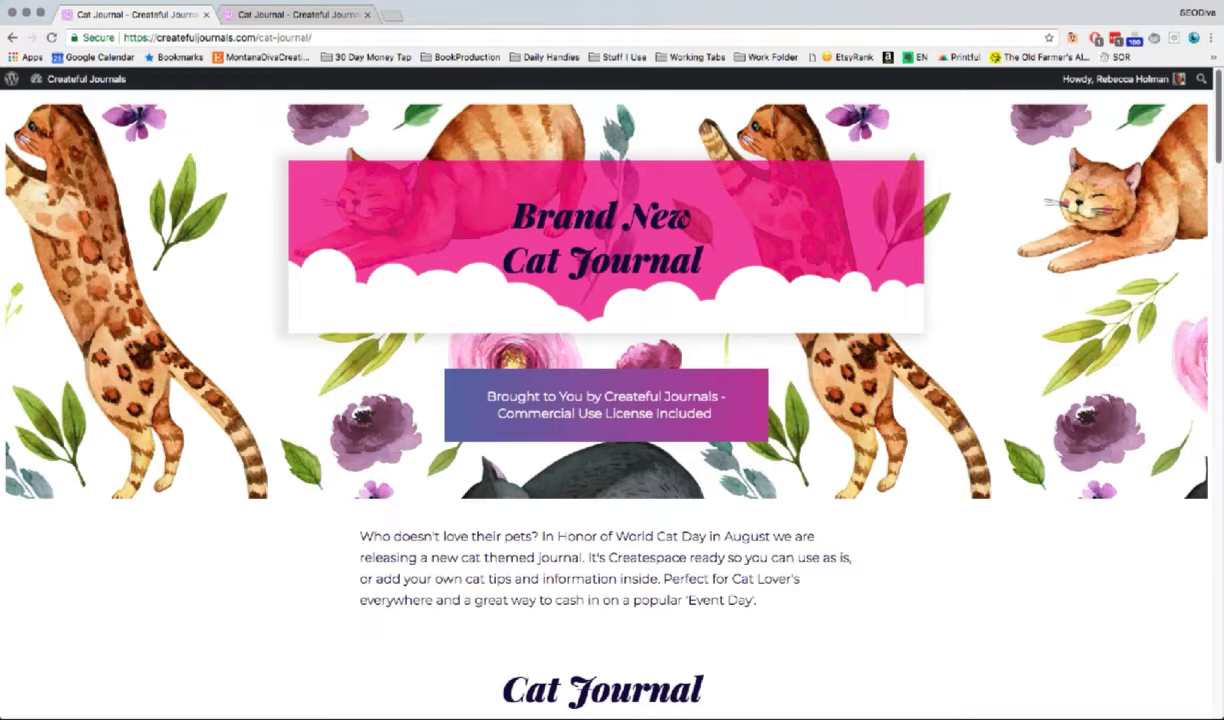
Step: Scroll past the Cat Journal previews to the $12 Order Your Copy Today box
scroll(612, 400, down, 3)
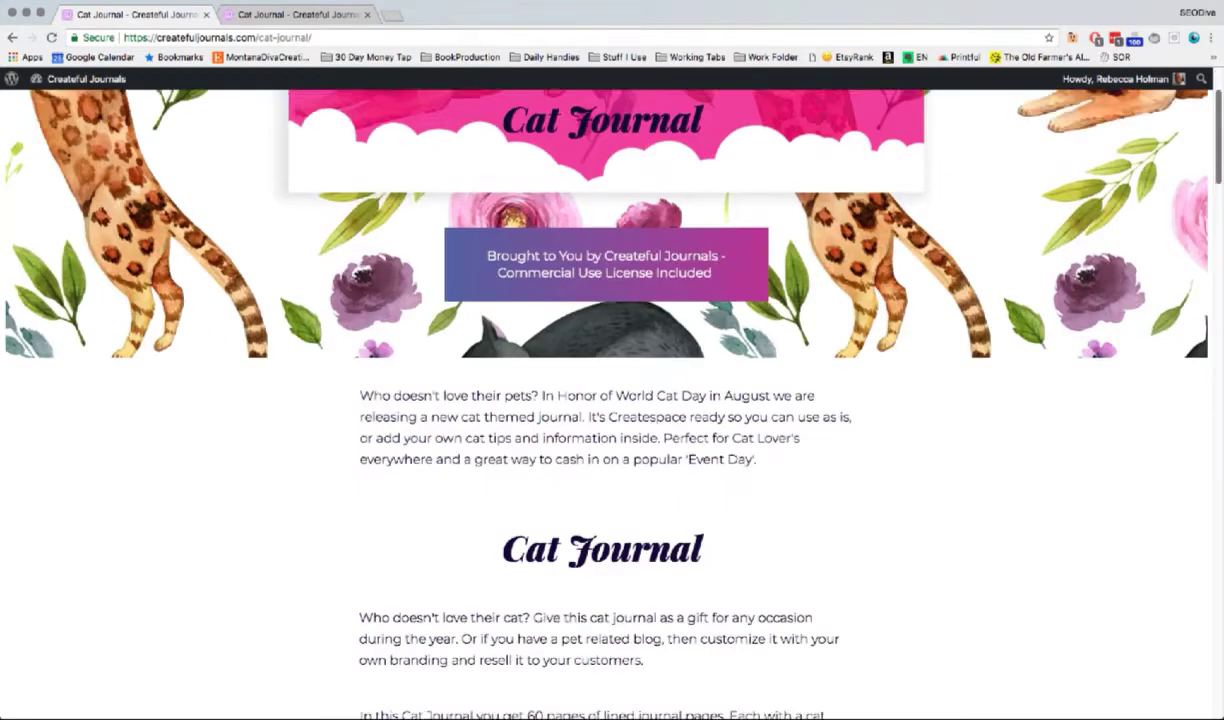
scroll(612, 400, down, 5)
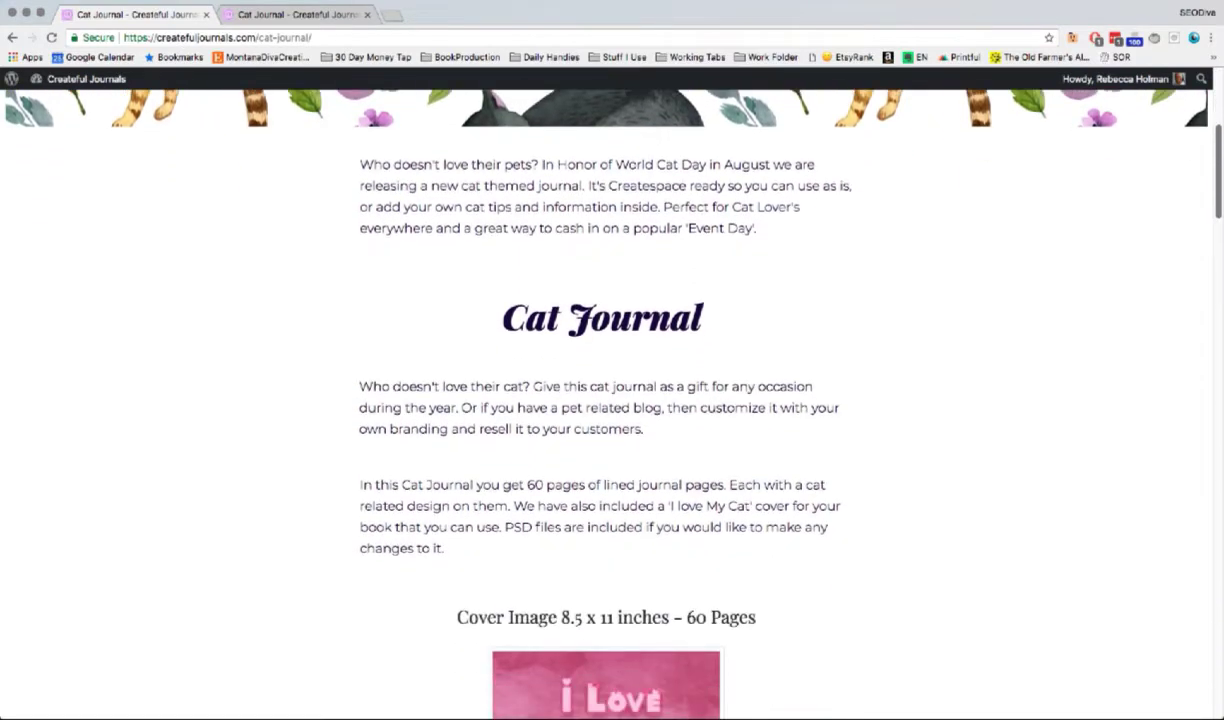
scroll(612, 400, up, 4)
scroll(612, 400, down, 8)
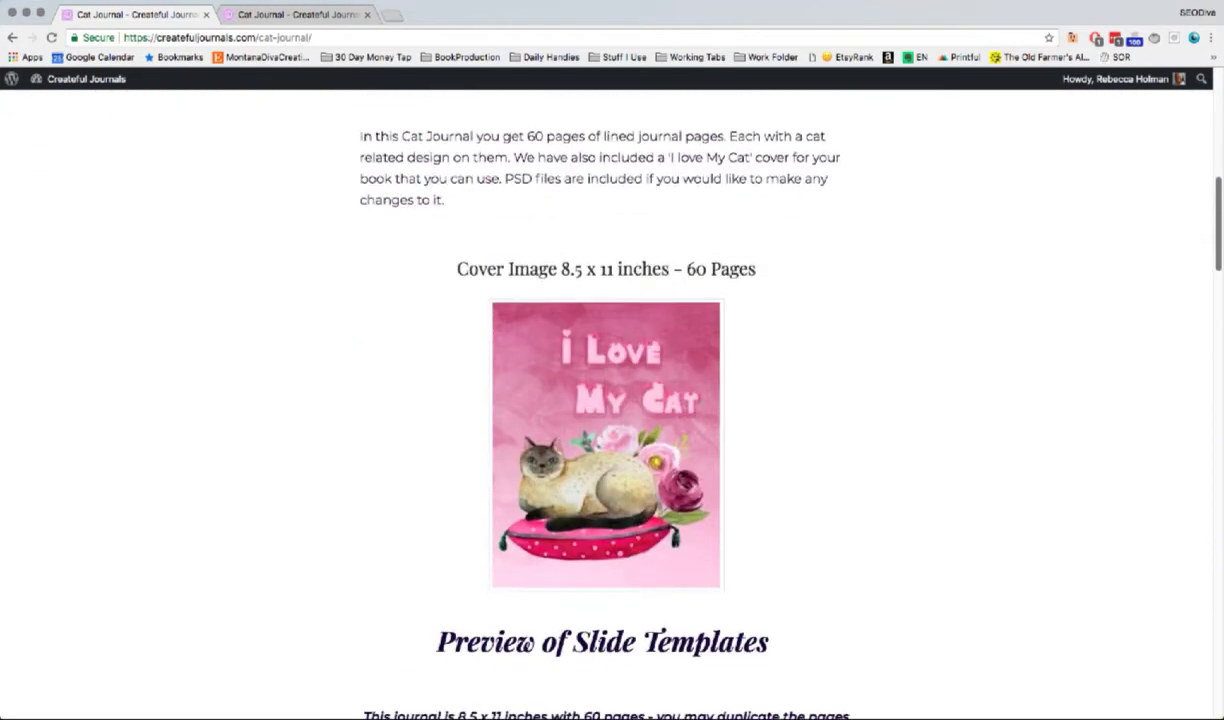
scroll(606, 400, down, 1)
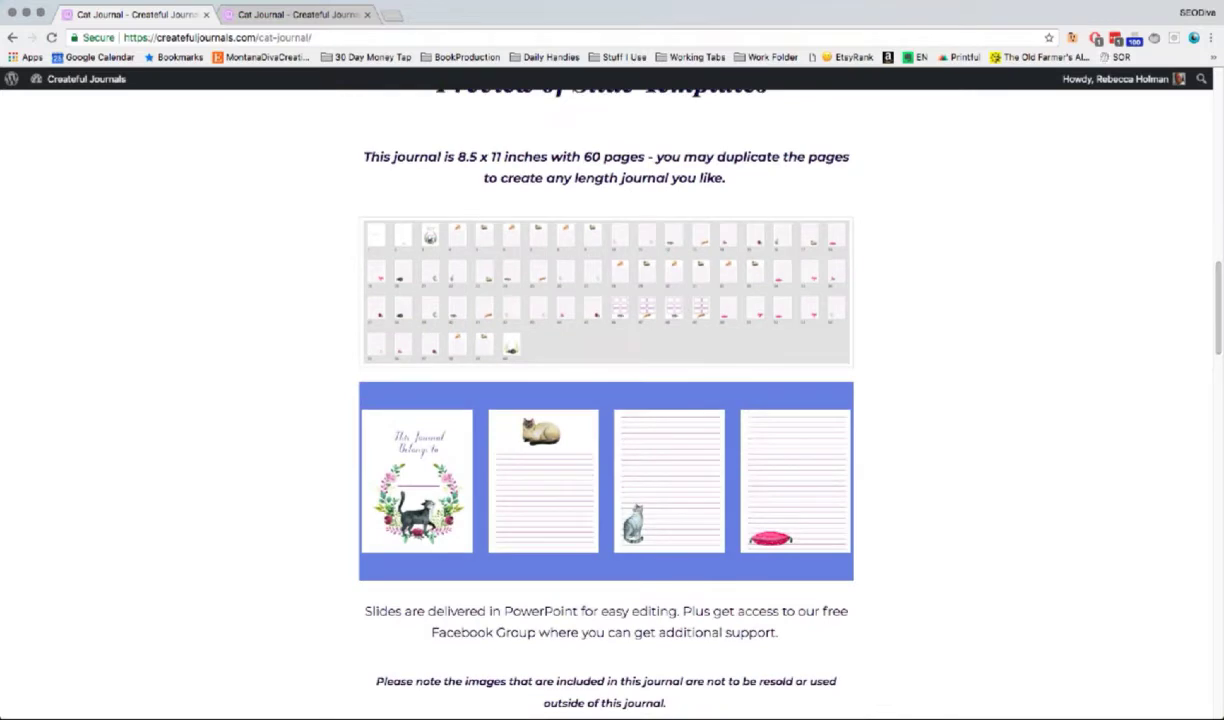
scroll(612, 400, down, 7)
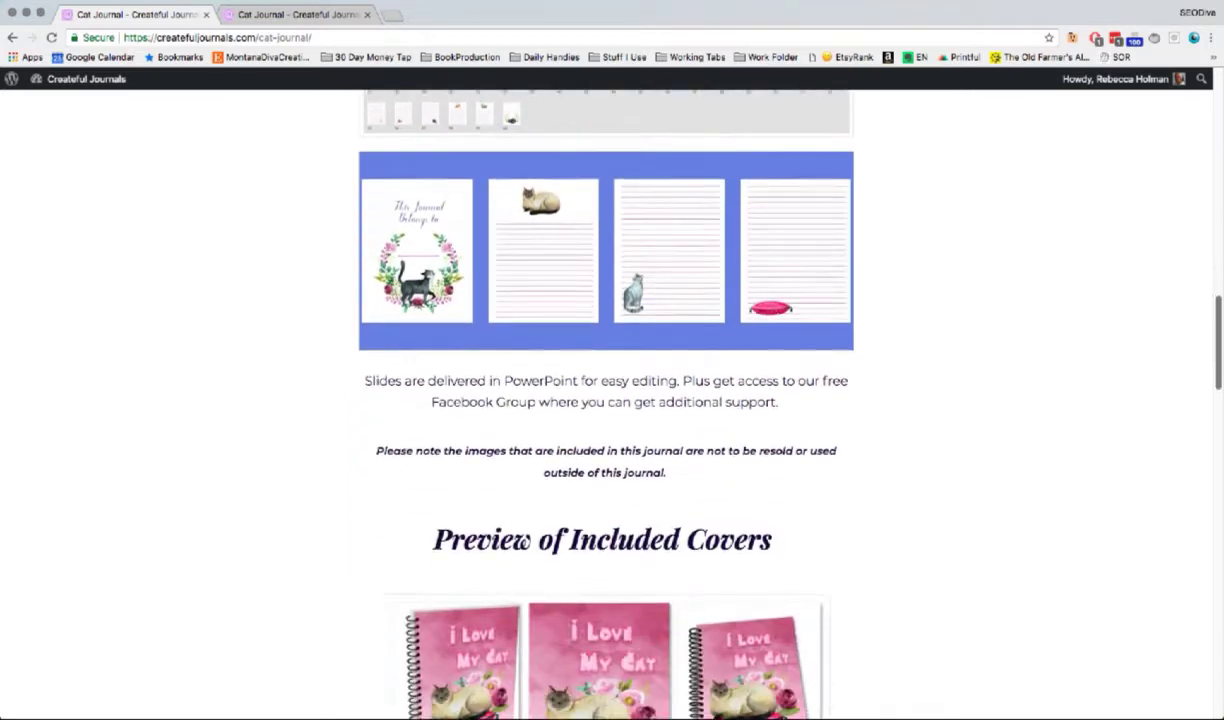
scroll(612, 400, down, 4)
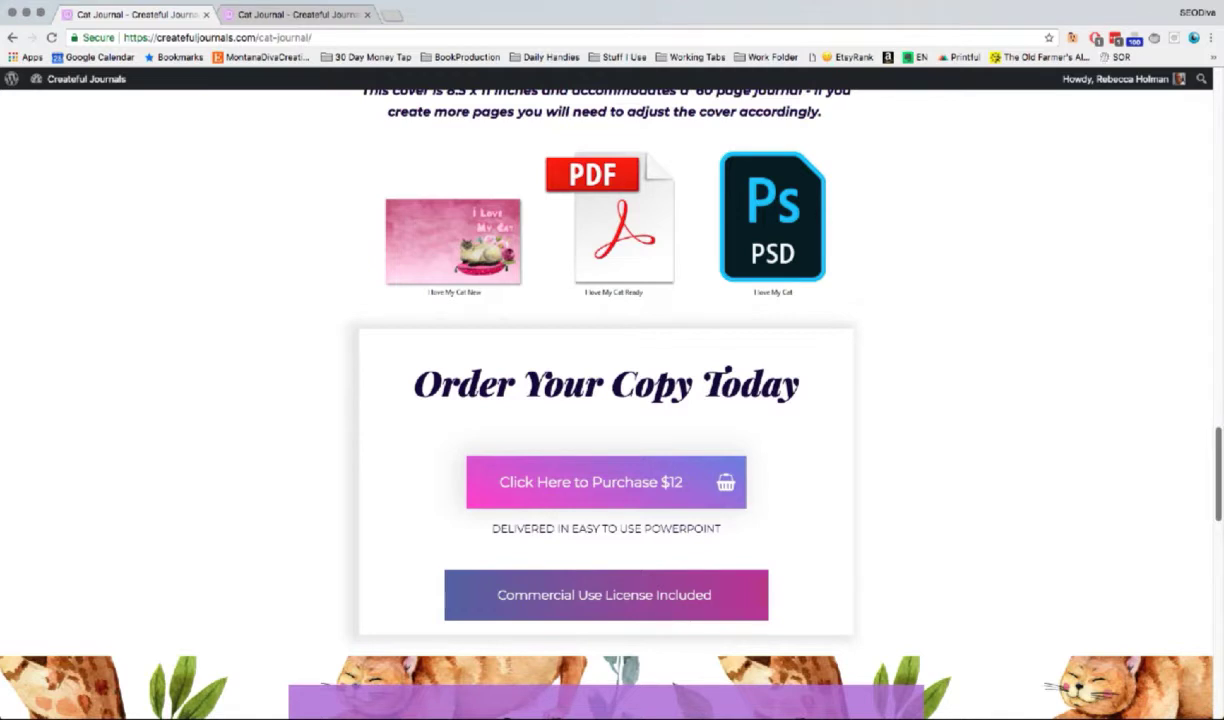
Step: Purchase the Cat Journal for $12 and go to the member's area
click(598, 482)
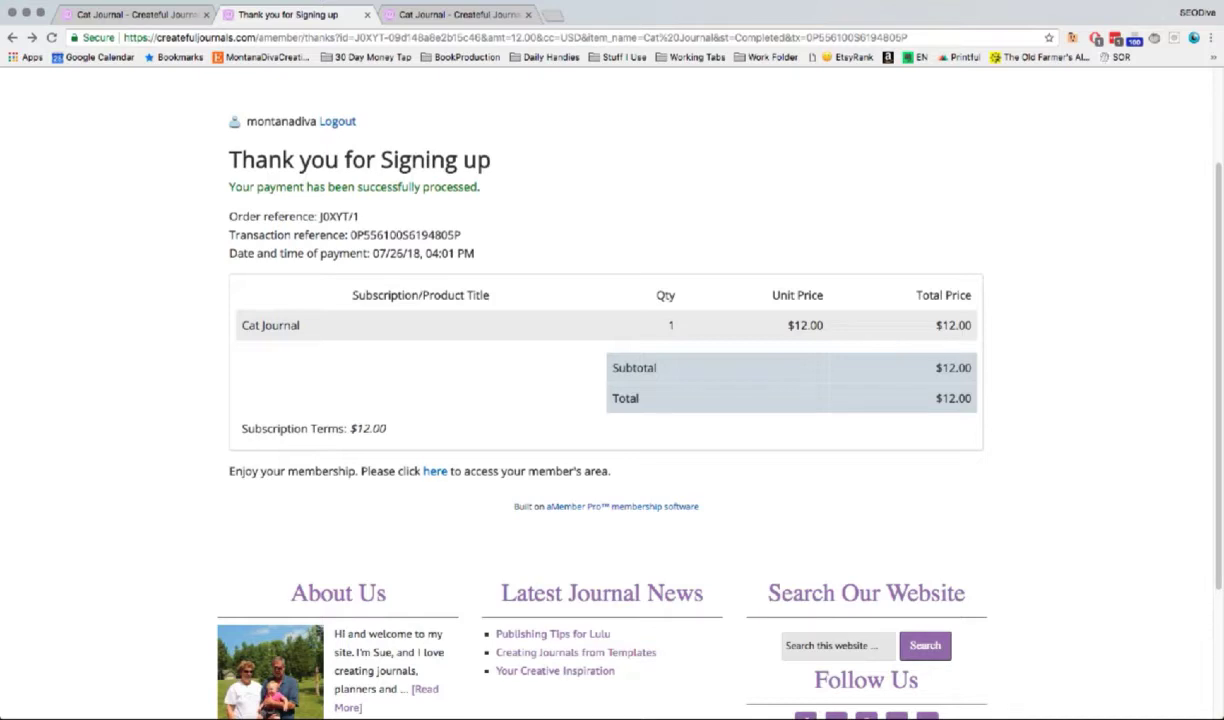
click(435, 471)
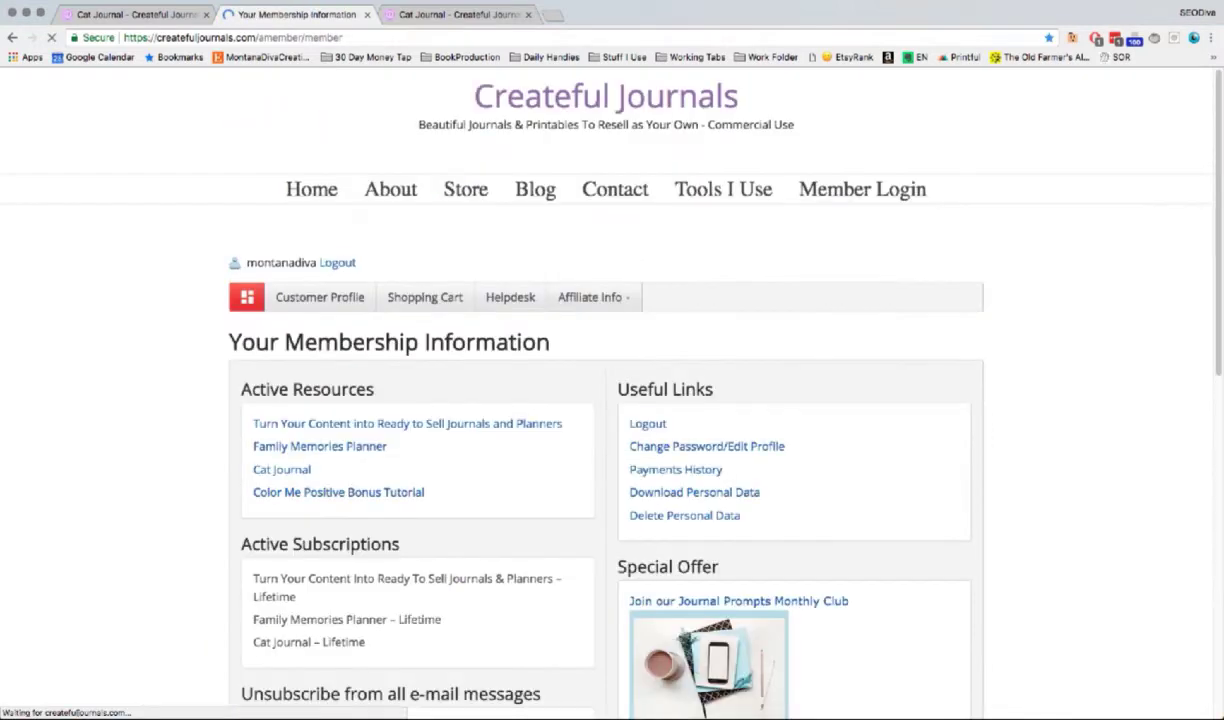
Step: Open Cat Journal under Active Resources to download Cat Journal.zip
scroll(282, 186, down, 5)
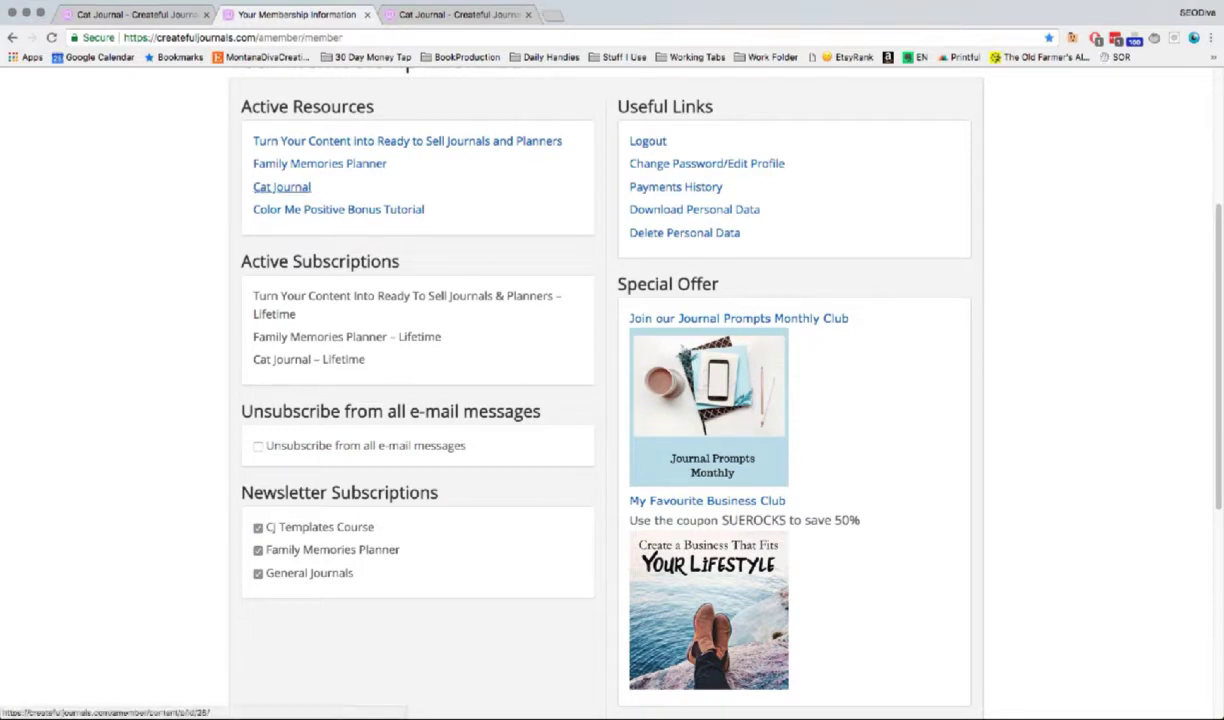
click(282, 186)
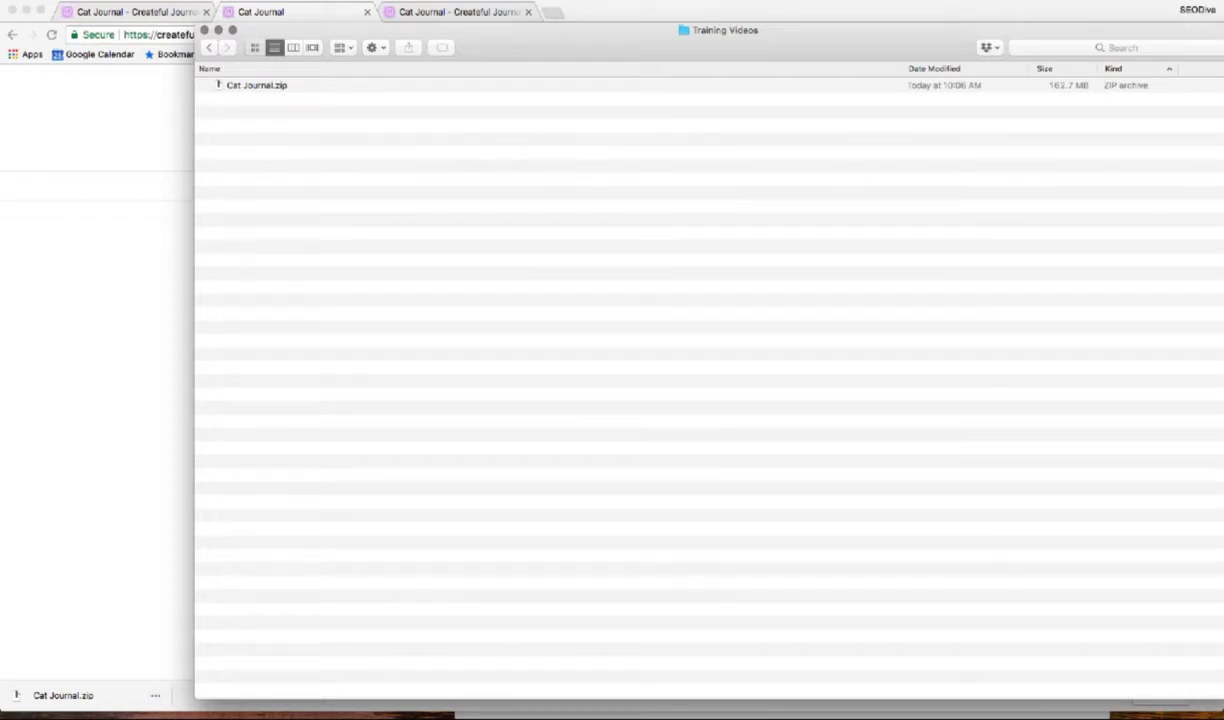
Step: Switch the folder to icon view, widen the window and select Cat Journal.zip
key(super+1)
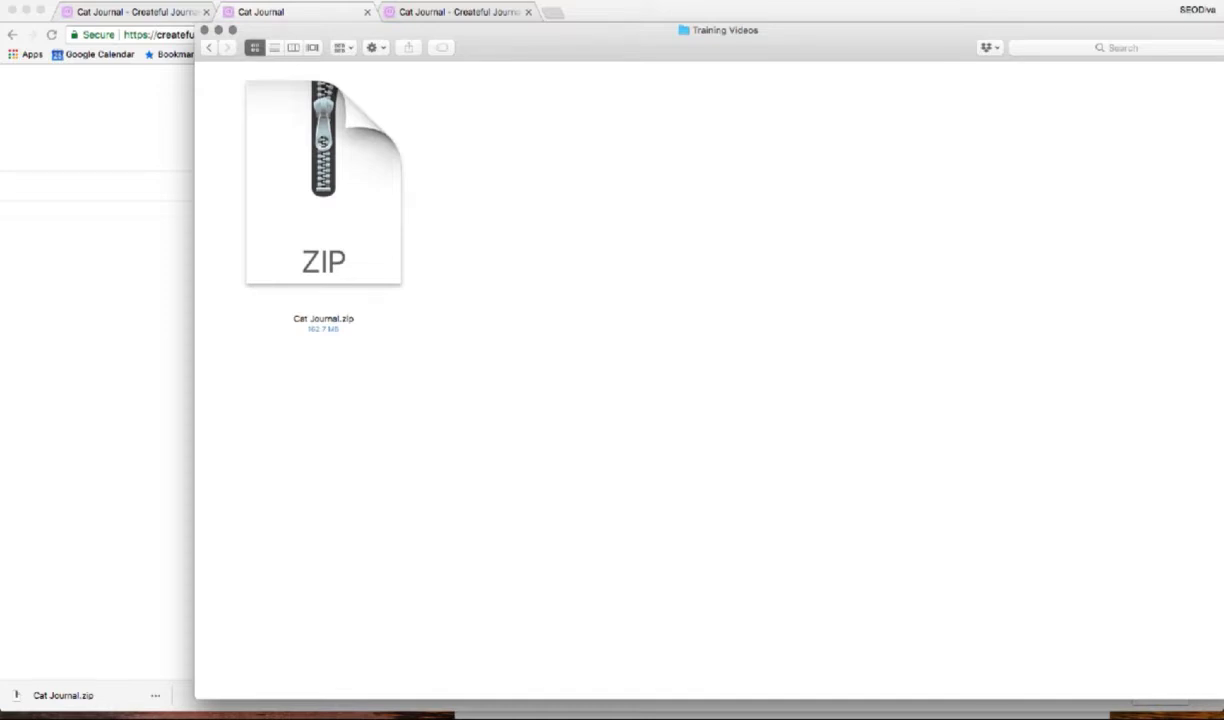
drag(194, 360, 63, 360)
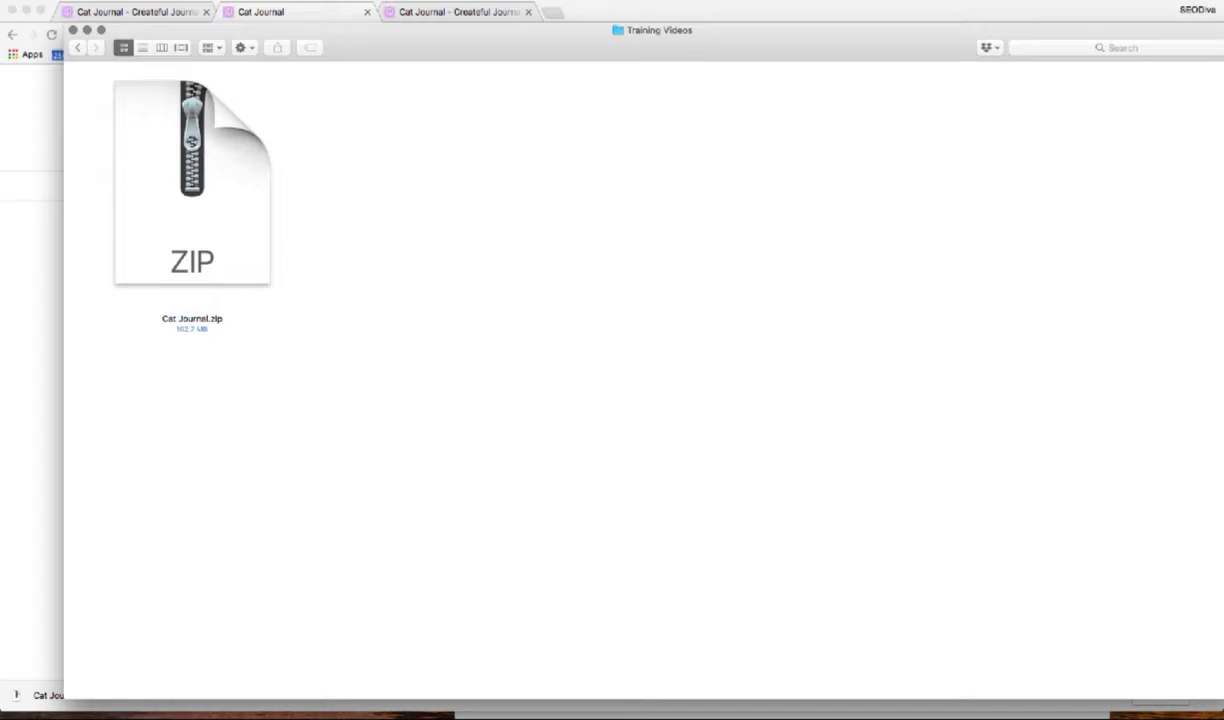
click(192, 180)
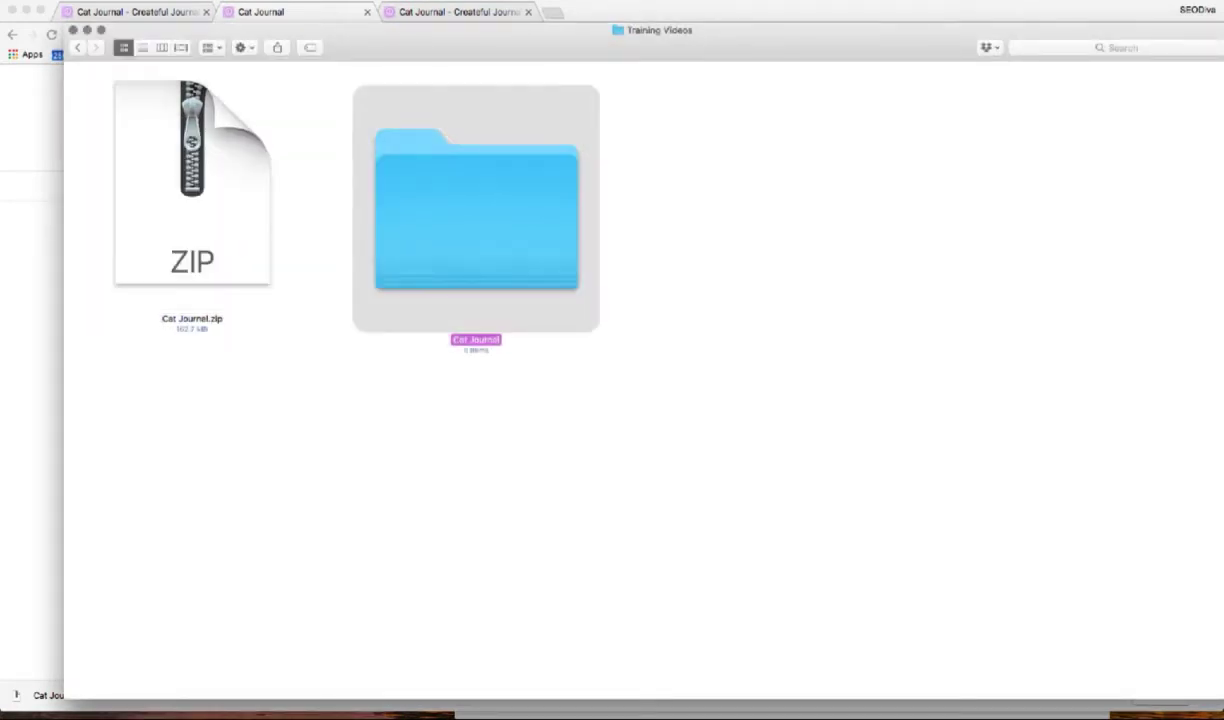
Step: Arrange the items by Kind and open the extracted Cat Journal folder
click(212, 47)
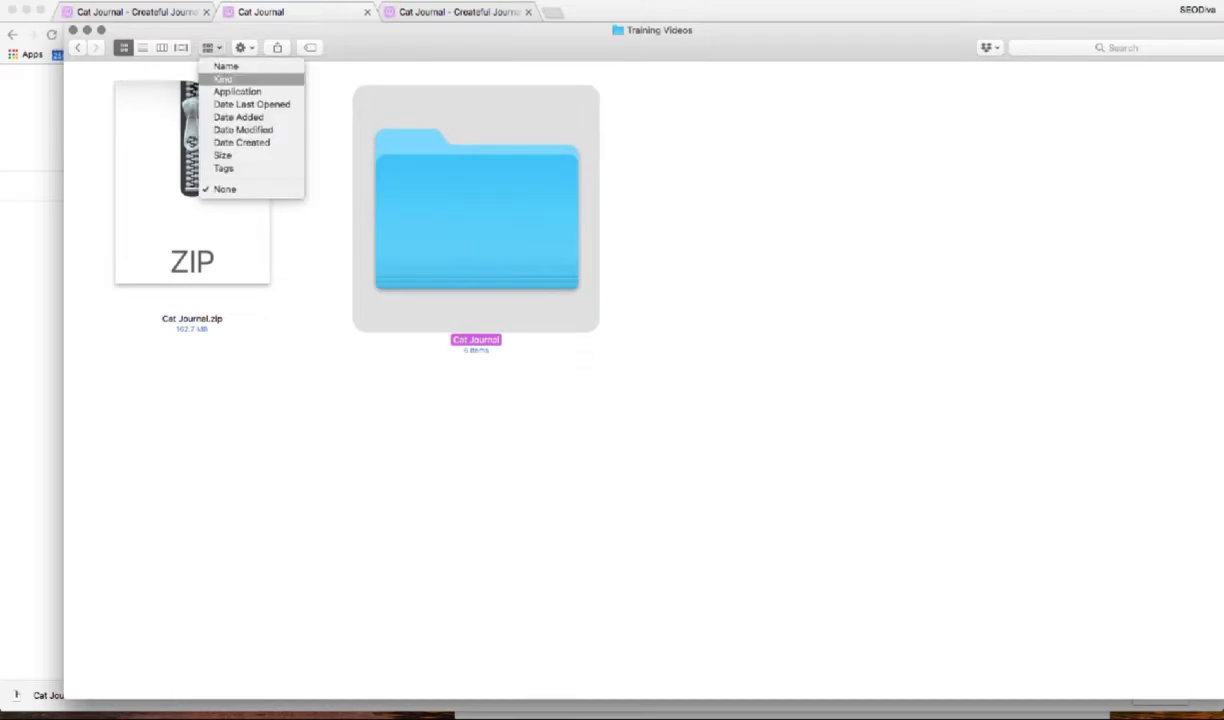
click(224, 78)
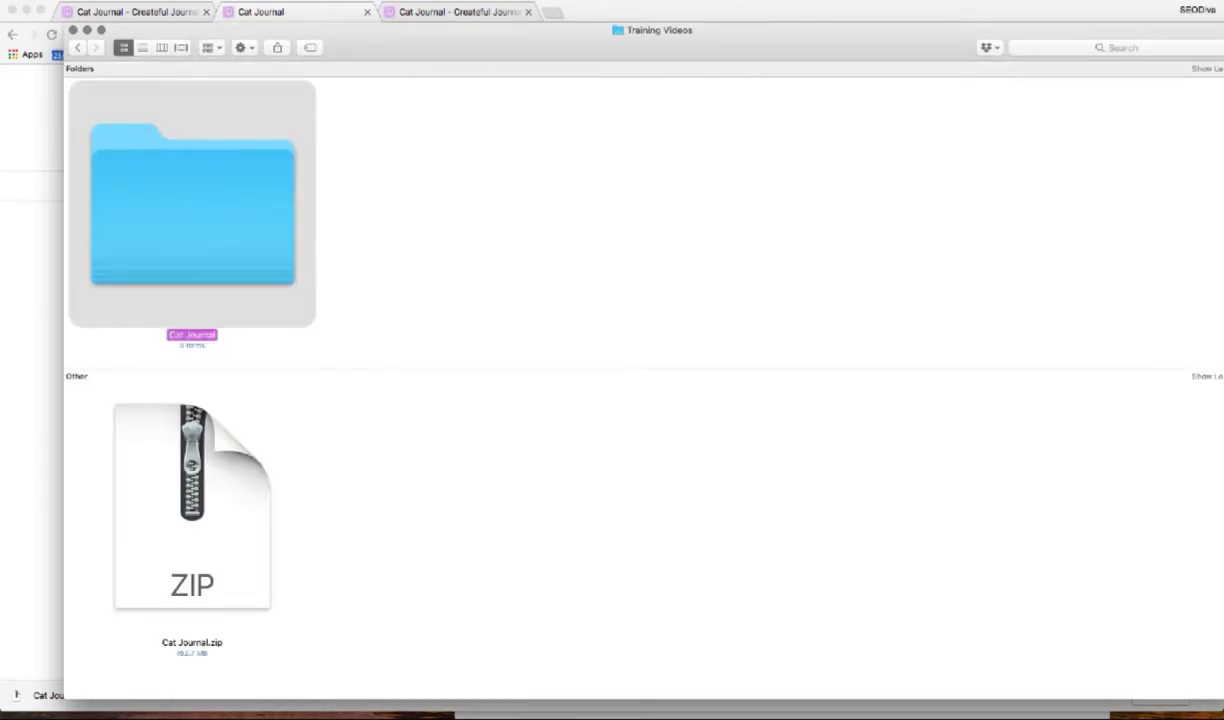
key(super+Down)
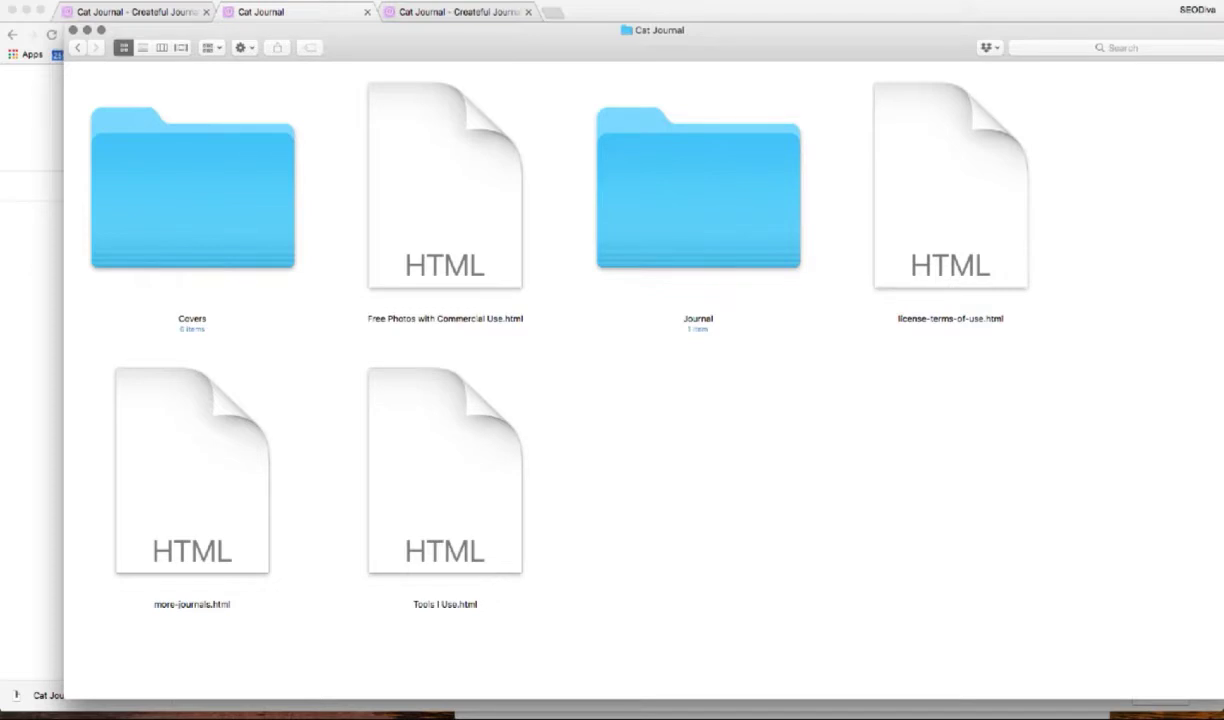
Step: Arrange the Cat Journal folder by Kind and look inside the Covers folder
click(211, 47)
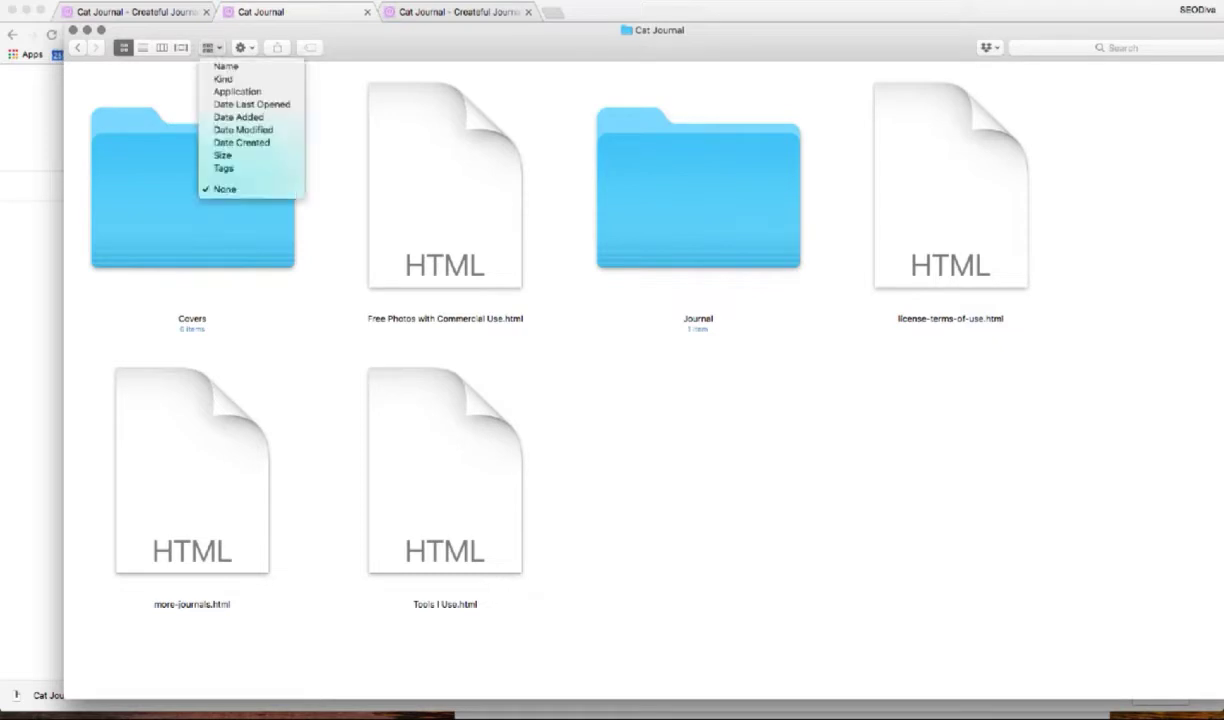
click(225, 78)
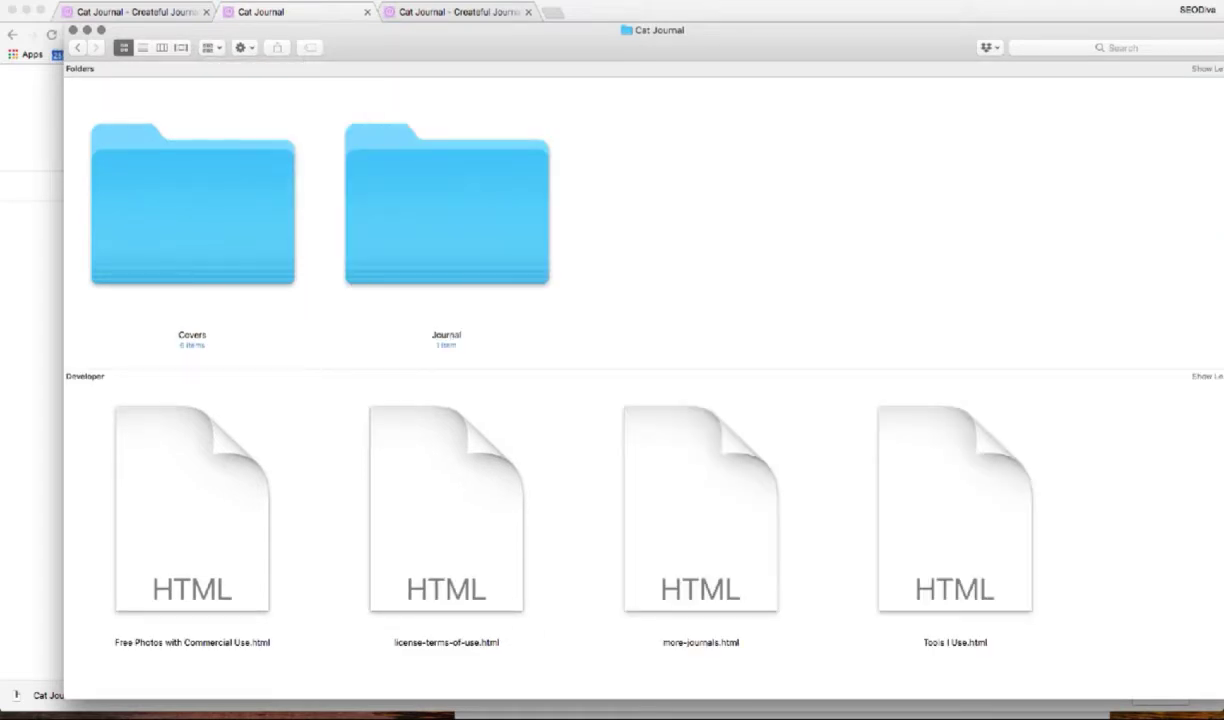
double_click(192, 205)
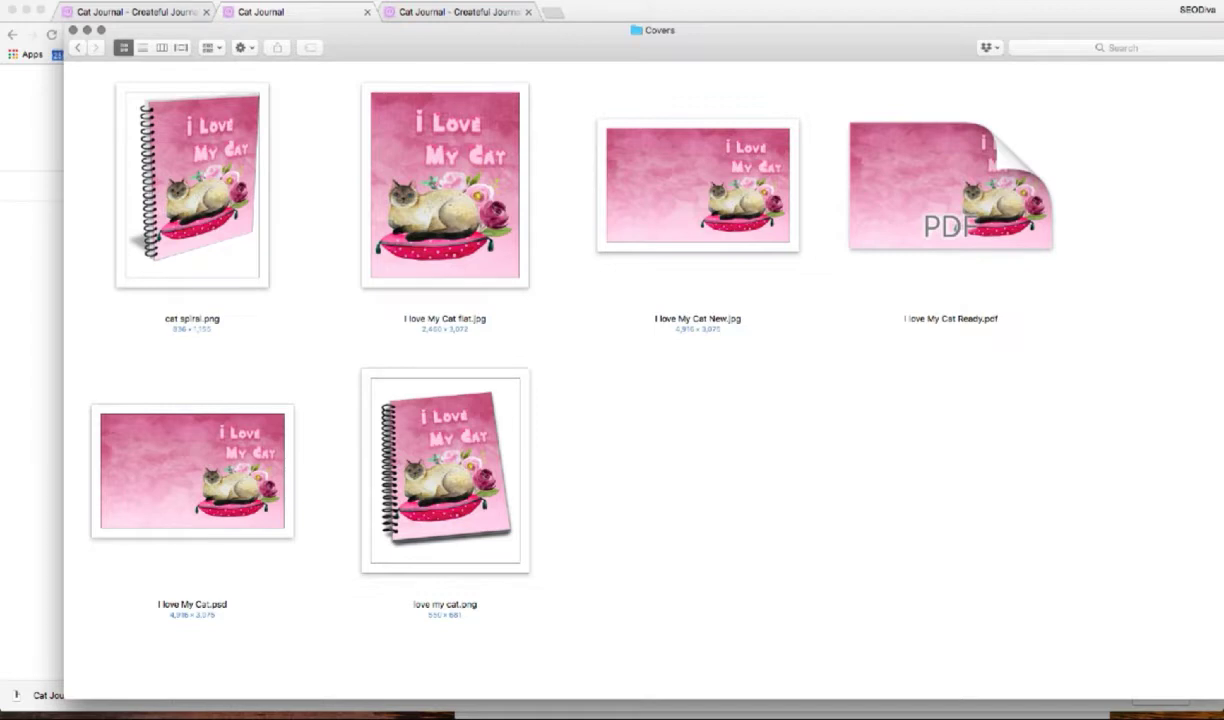
click(77, 47)
Step: Open CS 85x11 Template Cat Journal 8.pptx from the Journal folder
double_click(445, 205)
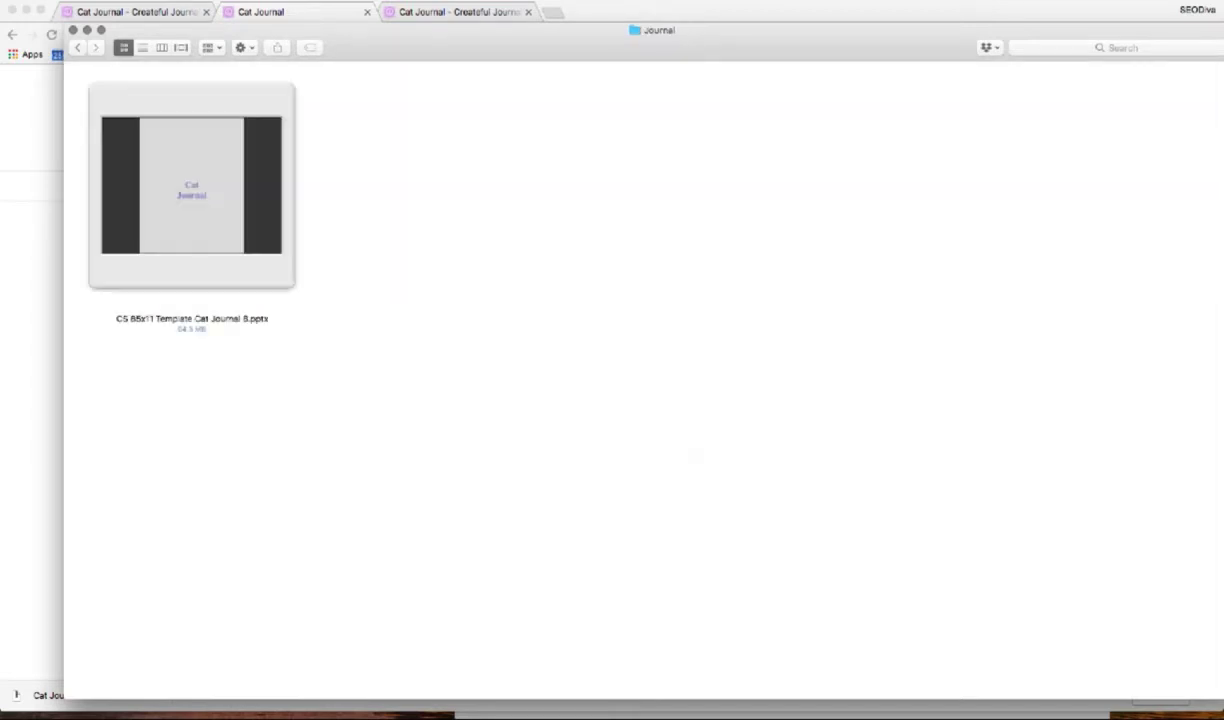
mouse_move(205, 270)
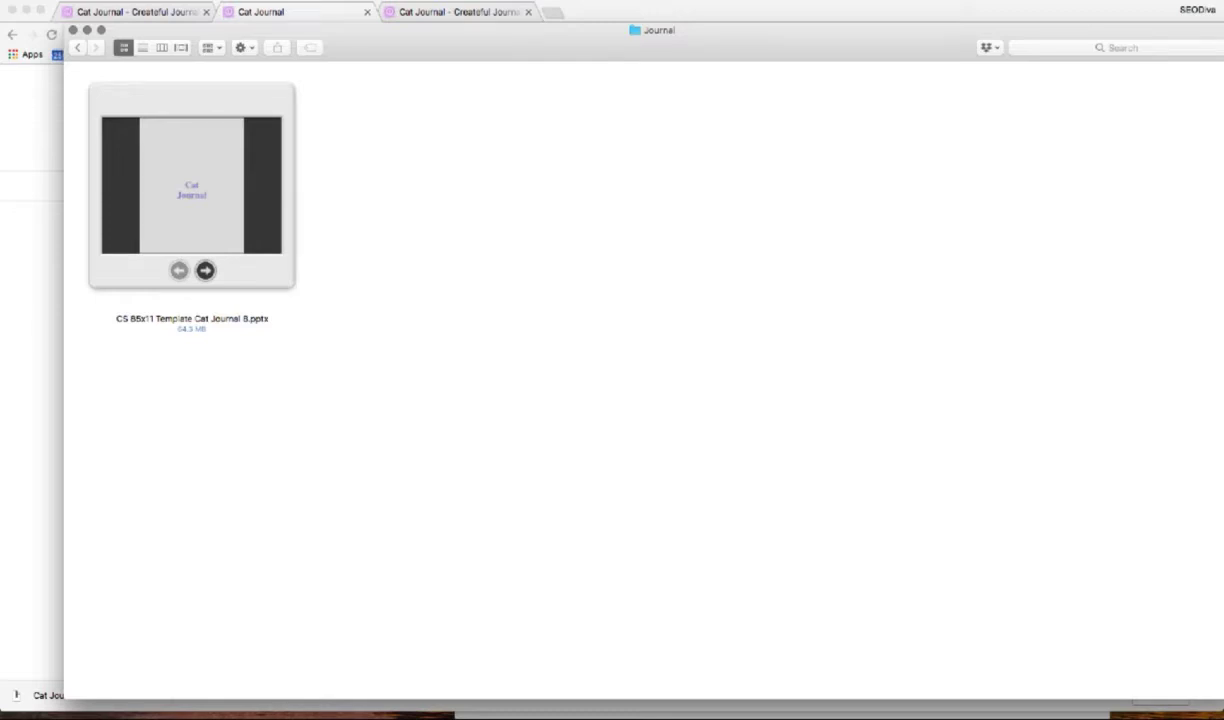
double_click(192, 200)
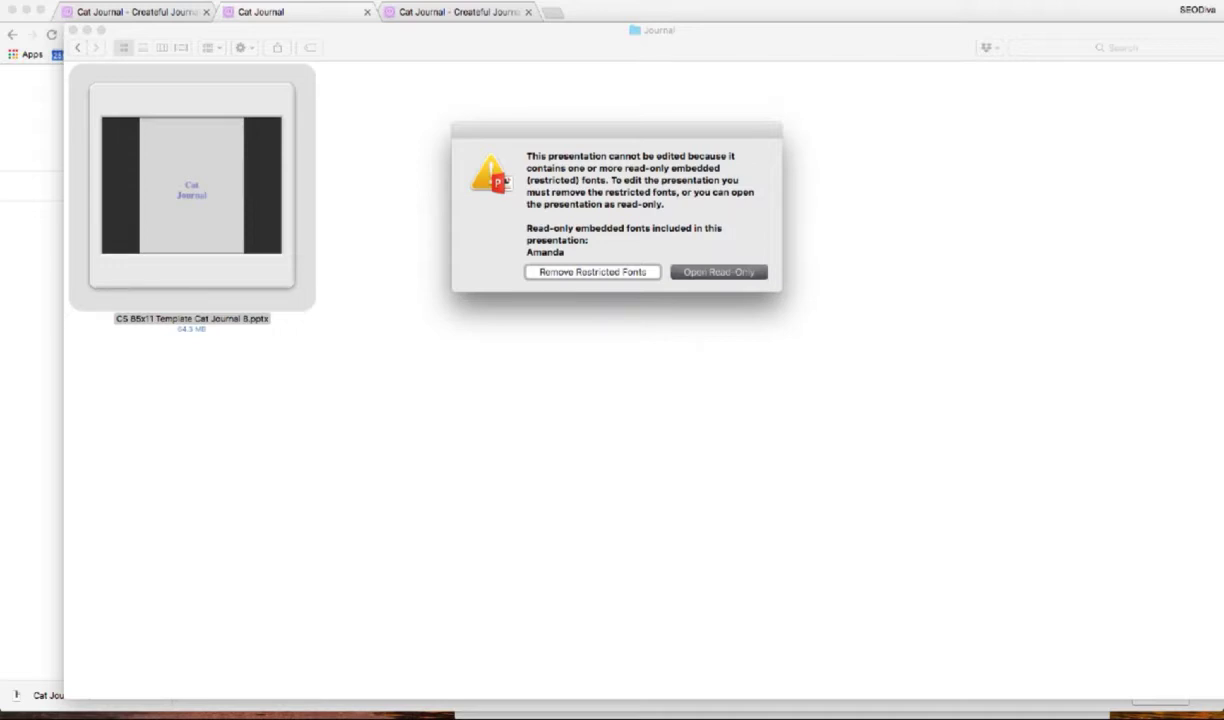
Step: Open the template read-only and select slide 3, 'This Journal Belongs to'
key(Return)
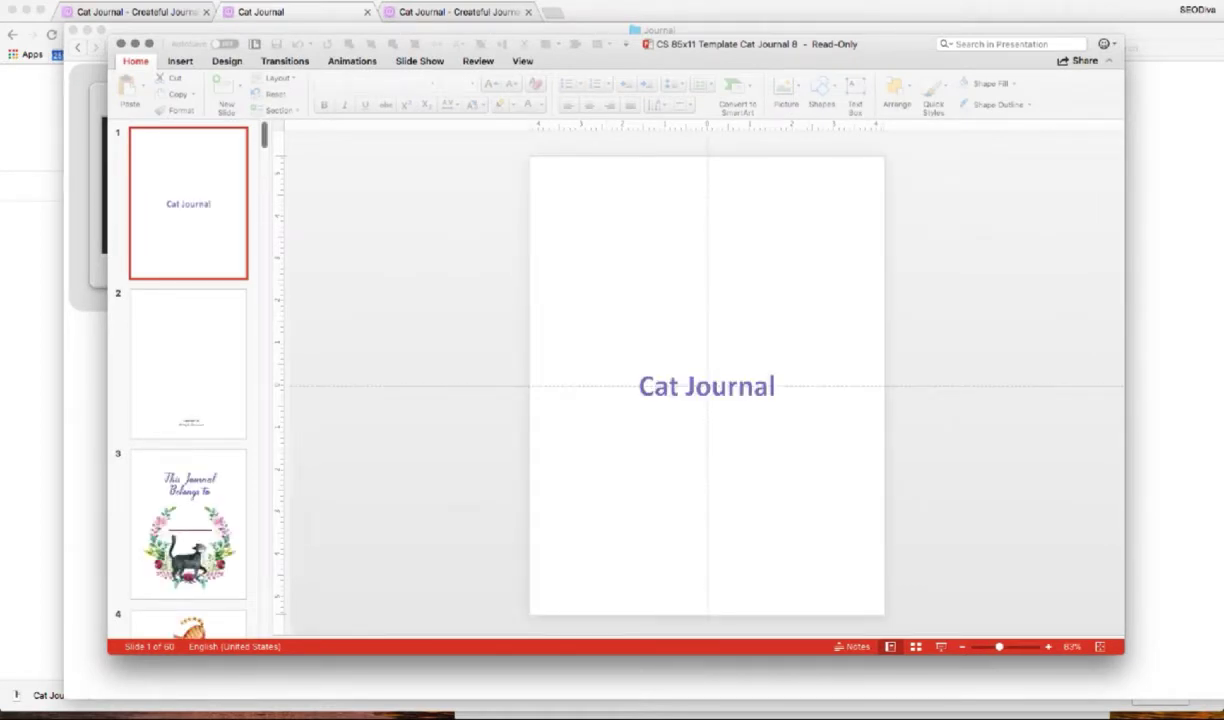
scroll(188, 380, down, 5)
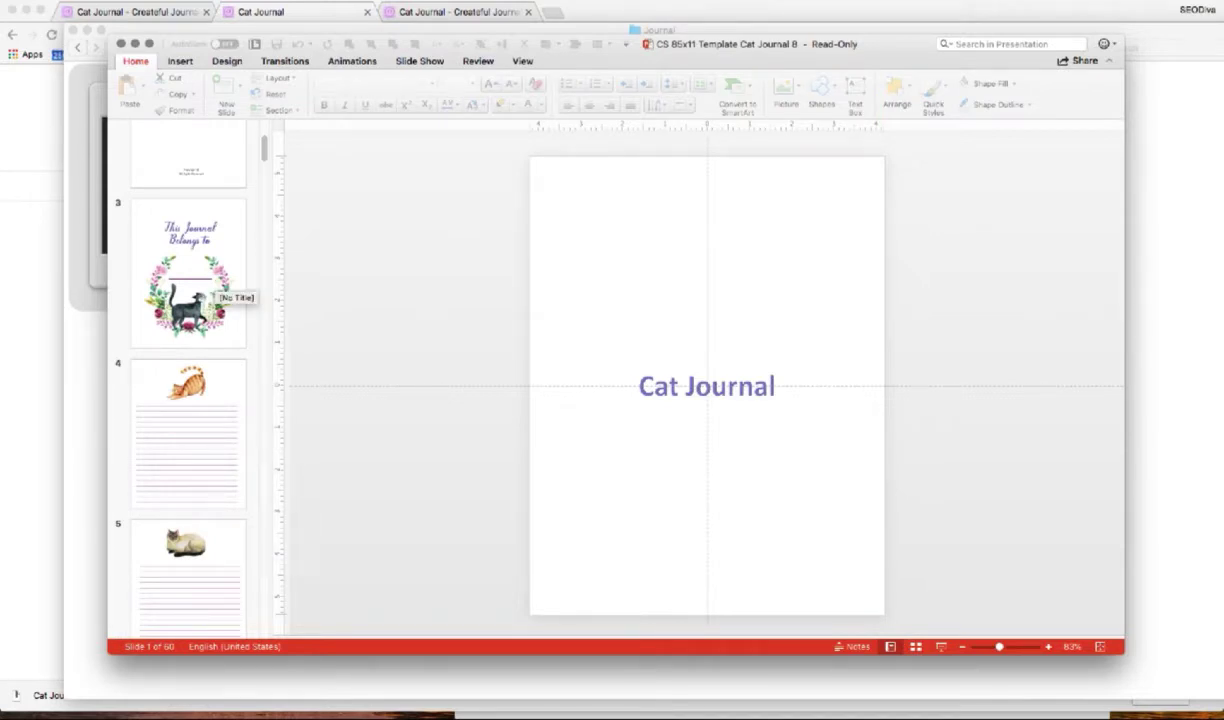
click(210, 288)
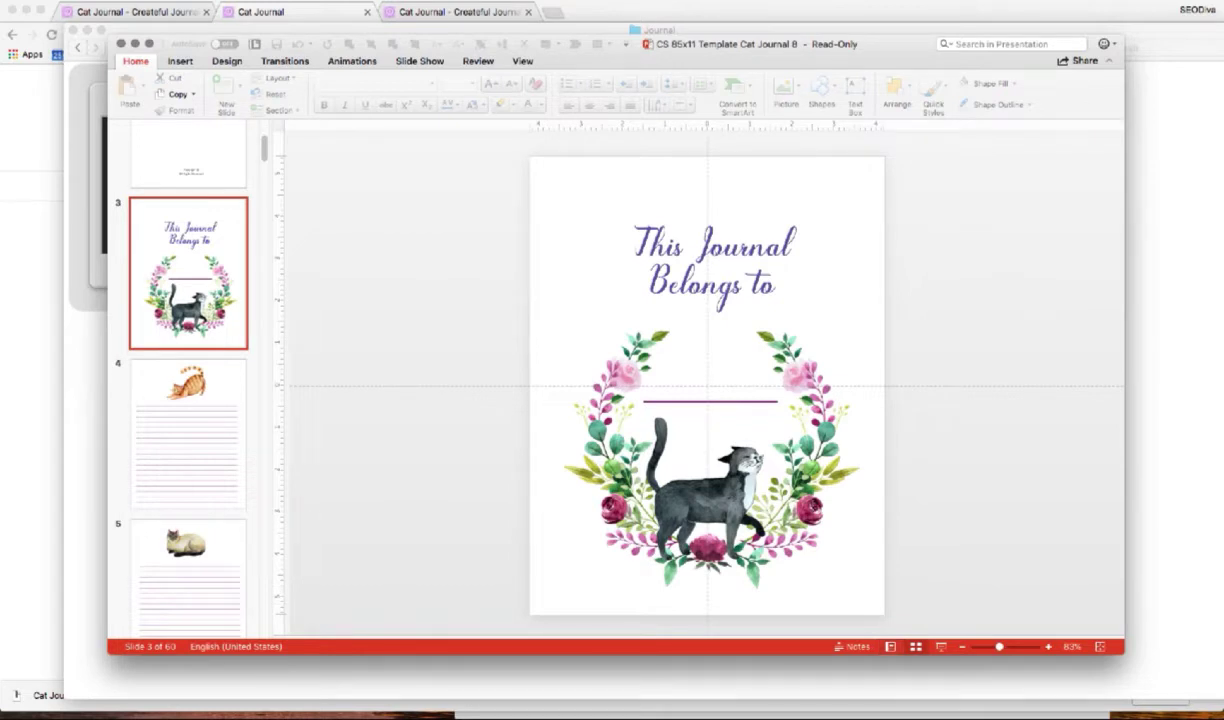
Step: In Slide Sorter, pick slide 33 with the cream cat and view it in Normal view
key(super+2)
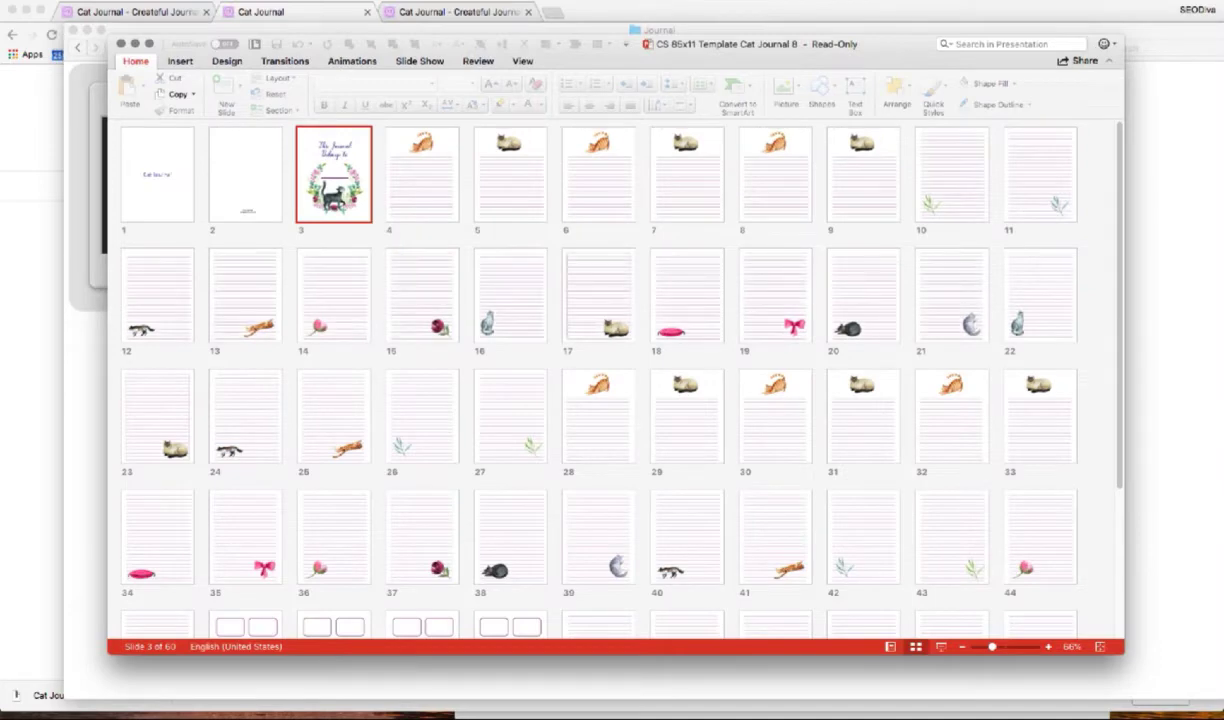
scroll(596, 380, down, 3)
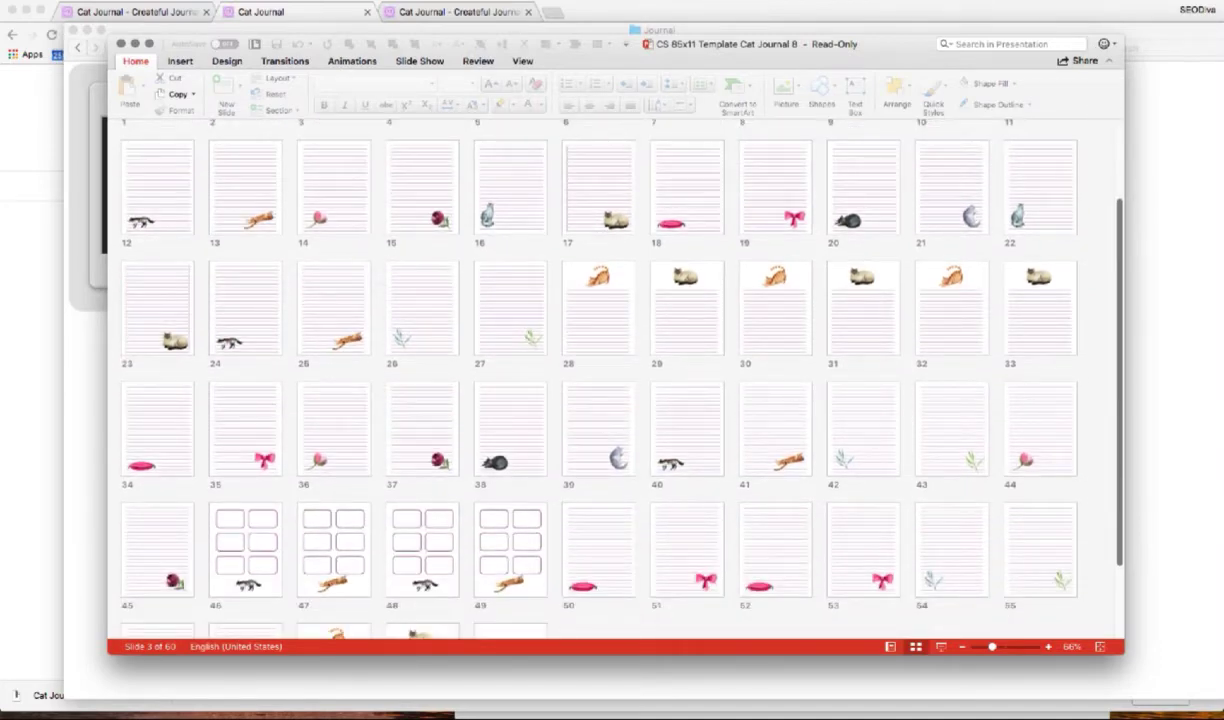
click(1040, 308)
key(super+1)
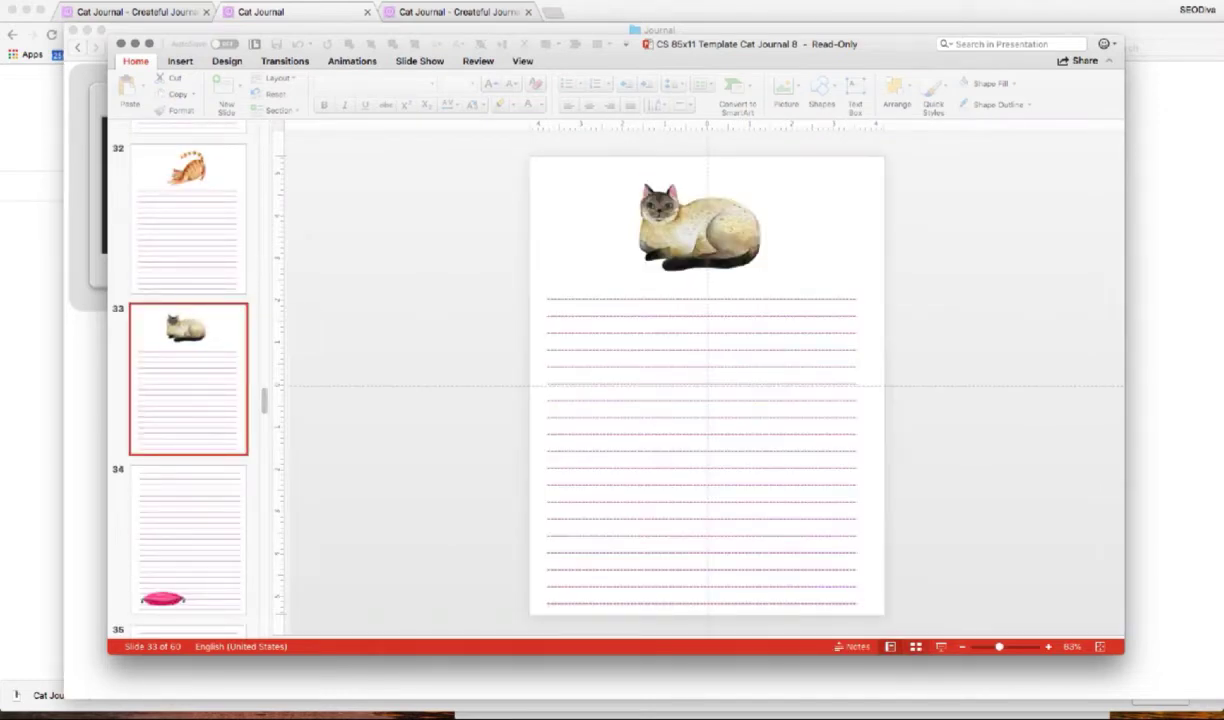
Step: Return to Slide Sorter and scroll through the 60 slides
click(915, 646)
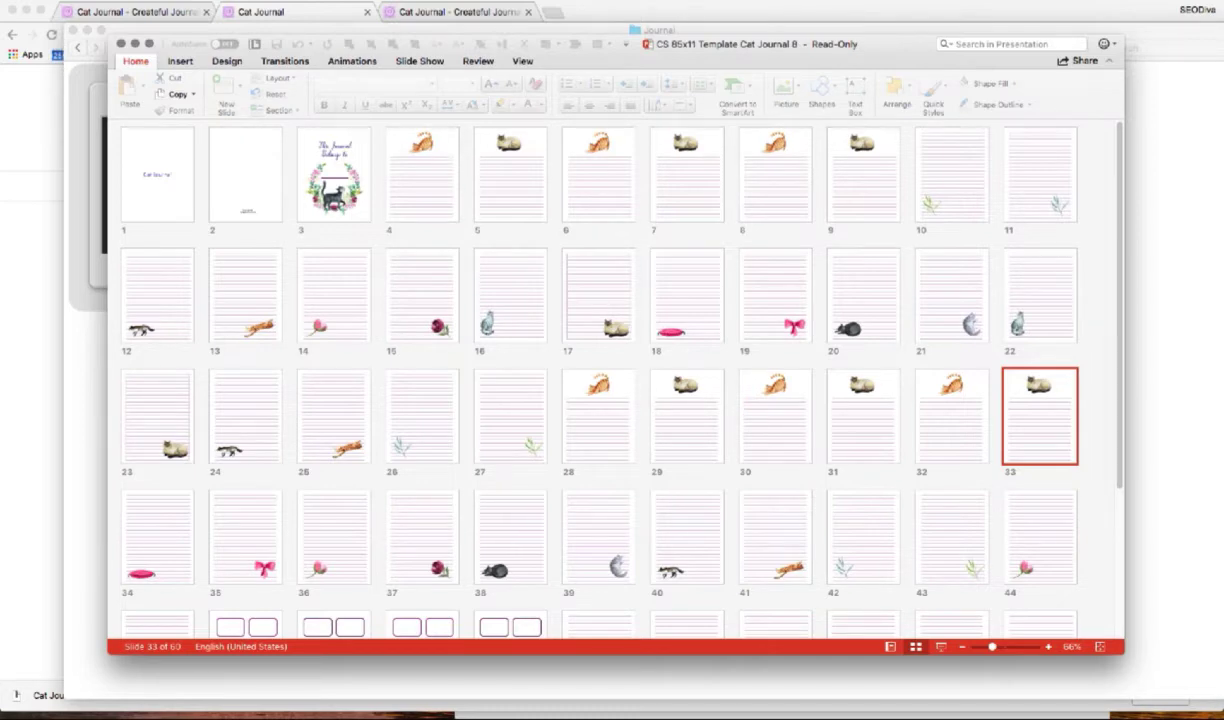
scroll(595, 380, down, 3)
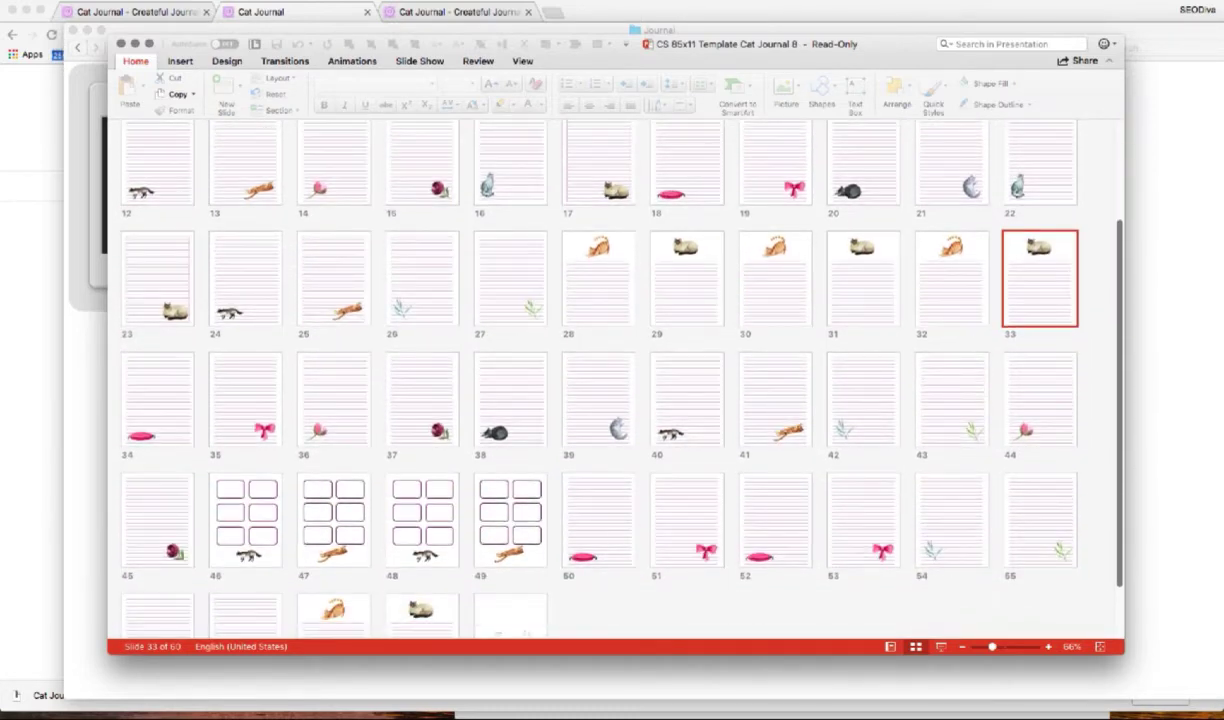
scroll(600, 380, up, 3)
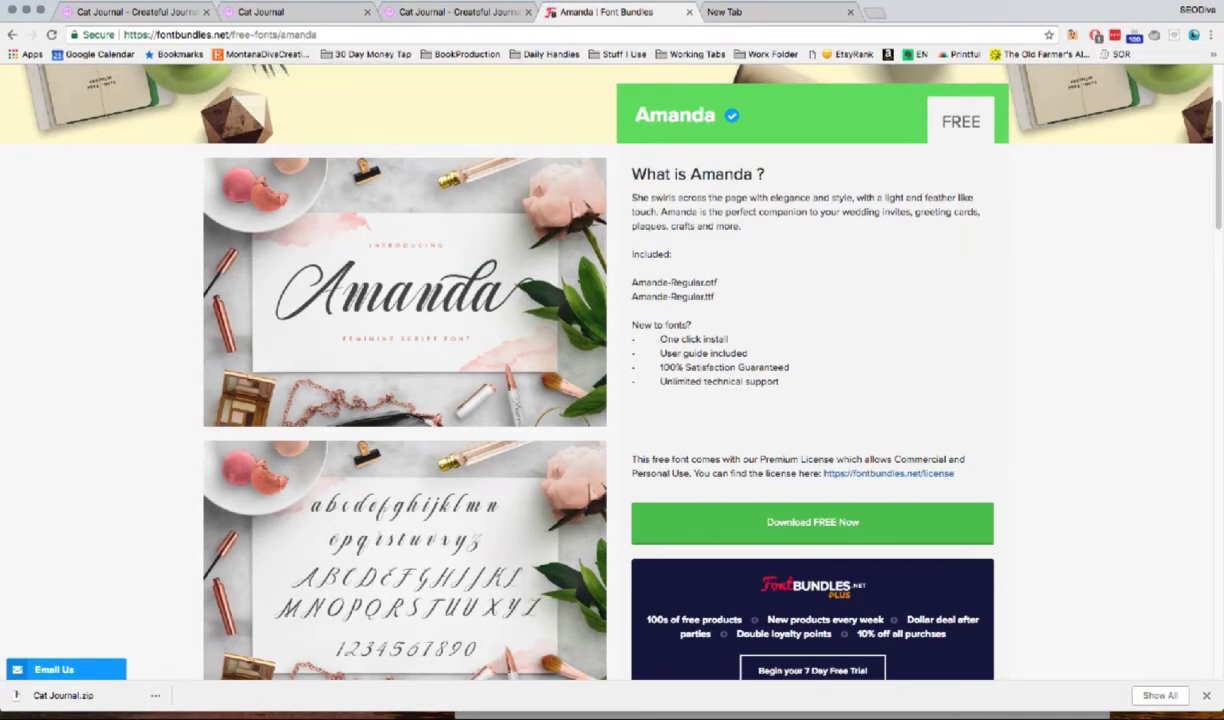
Step: Scroll the fontbundles.net Amanda page to the Download FREE Now button
scroll(450, 125, up, 3)
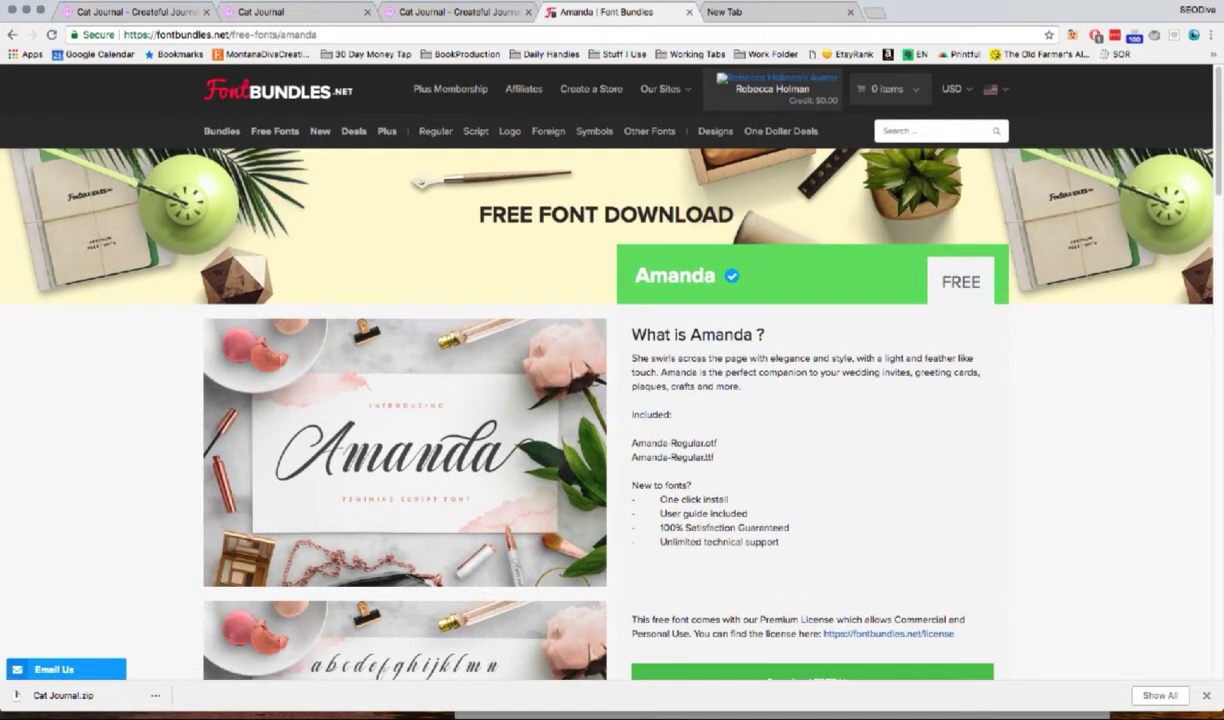
scroll(600, 400, down, 4)
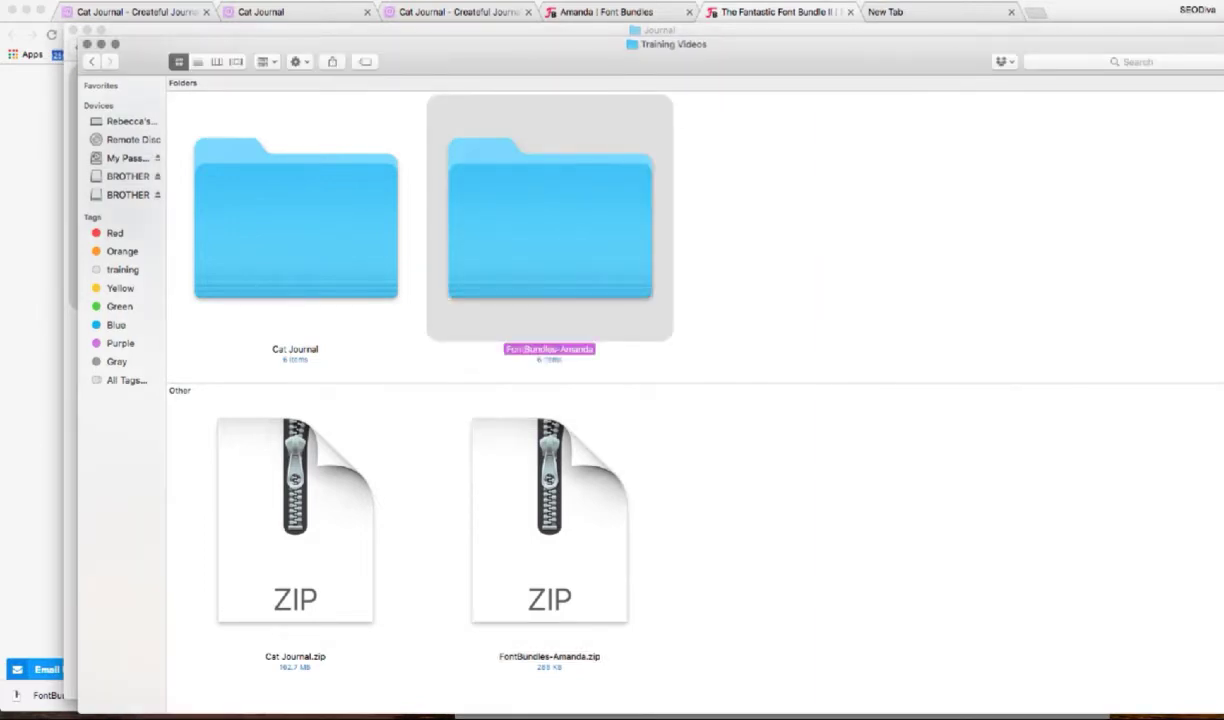
Step: Open Amanda-Regular.otf from the FontBundles-Amanda folder with Font Book
key(super+Down)
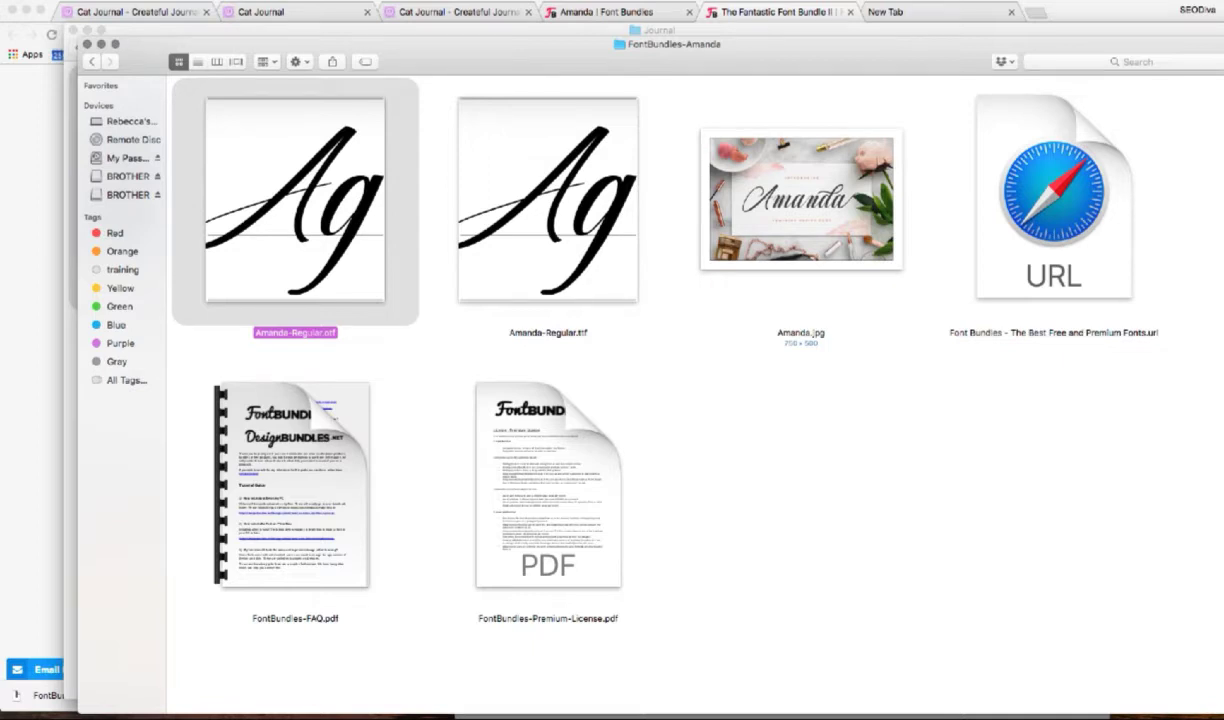
right_click(328, 234)
mouse_move(400, 254)
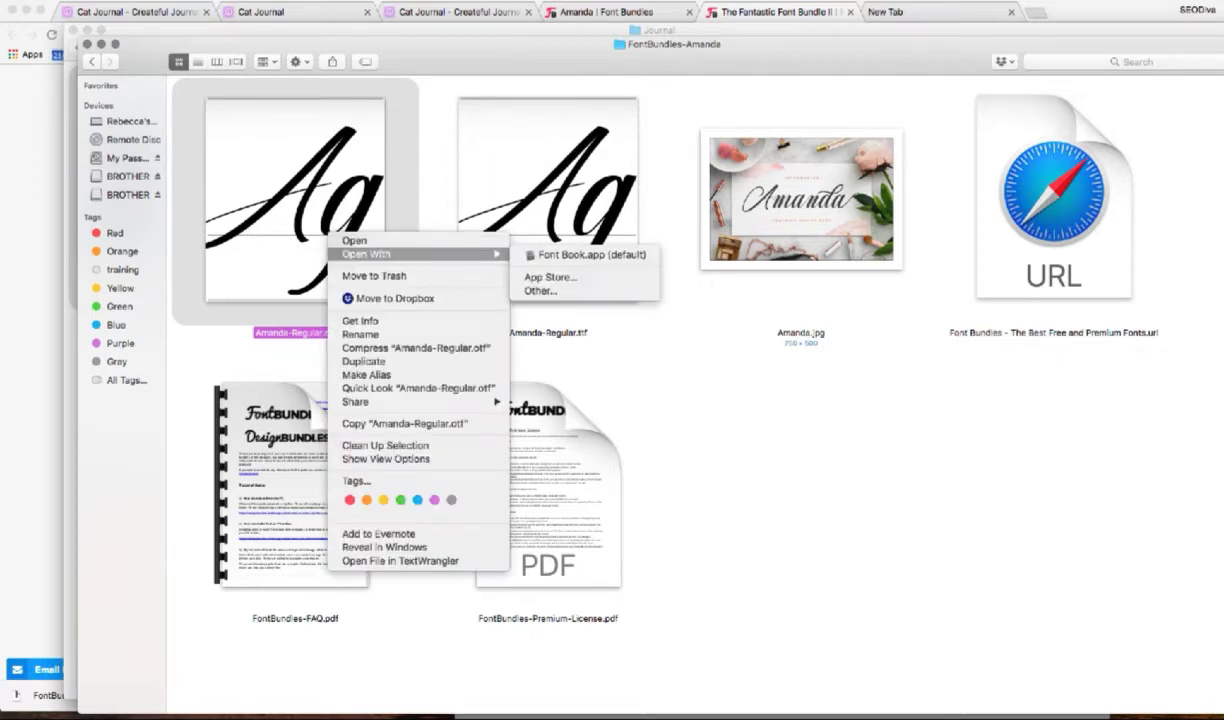
click(585, 255)
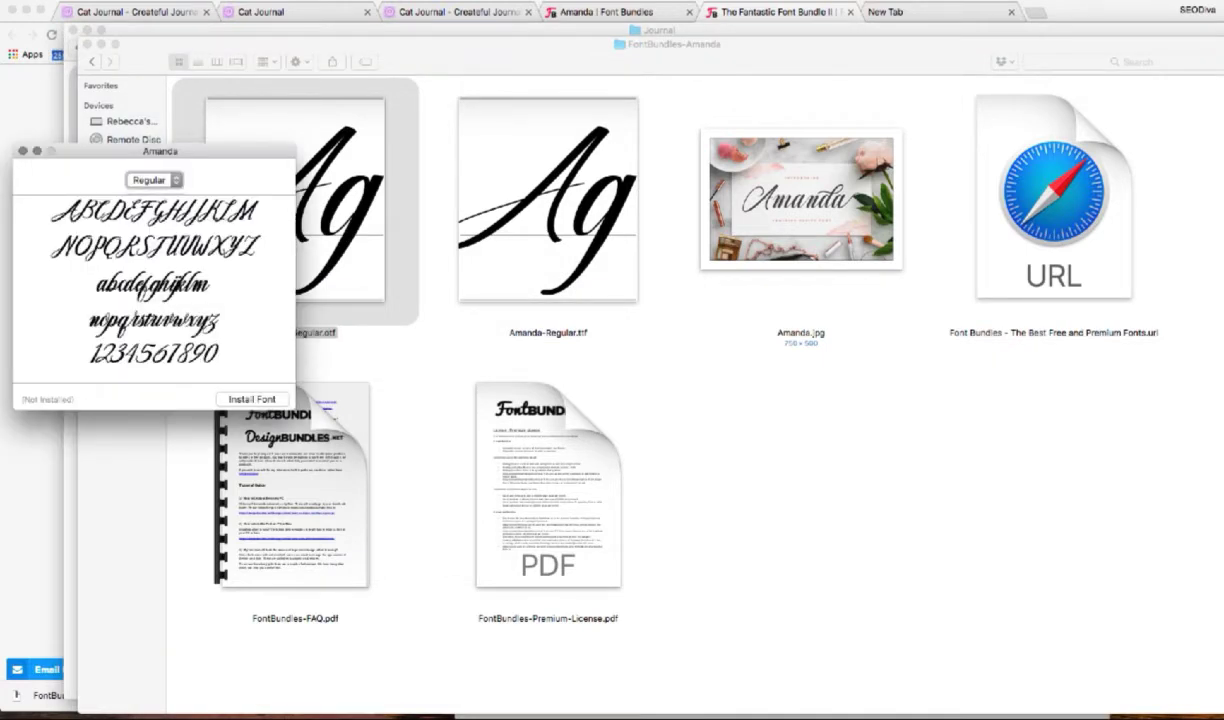
Step: Install the Amanda font from the Font Book preview and close Font Book
click(252, 399)
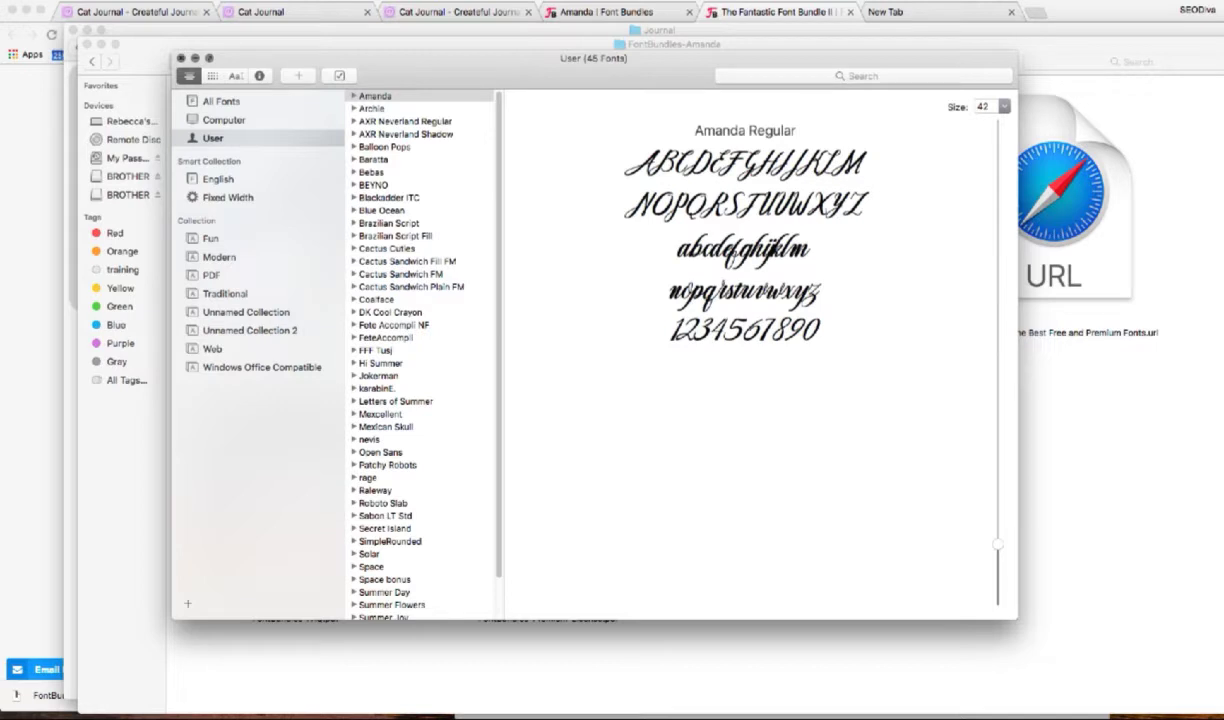
click(181, 58)
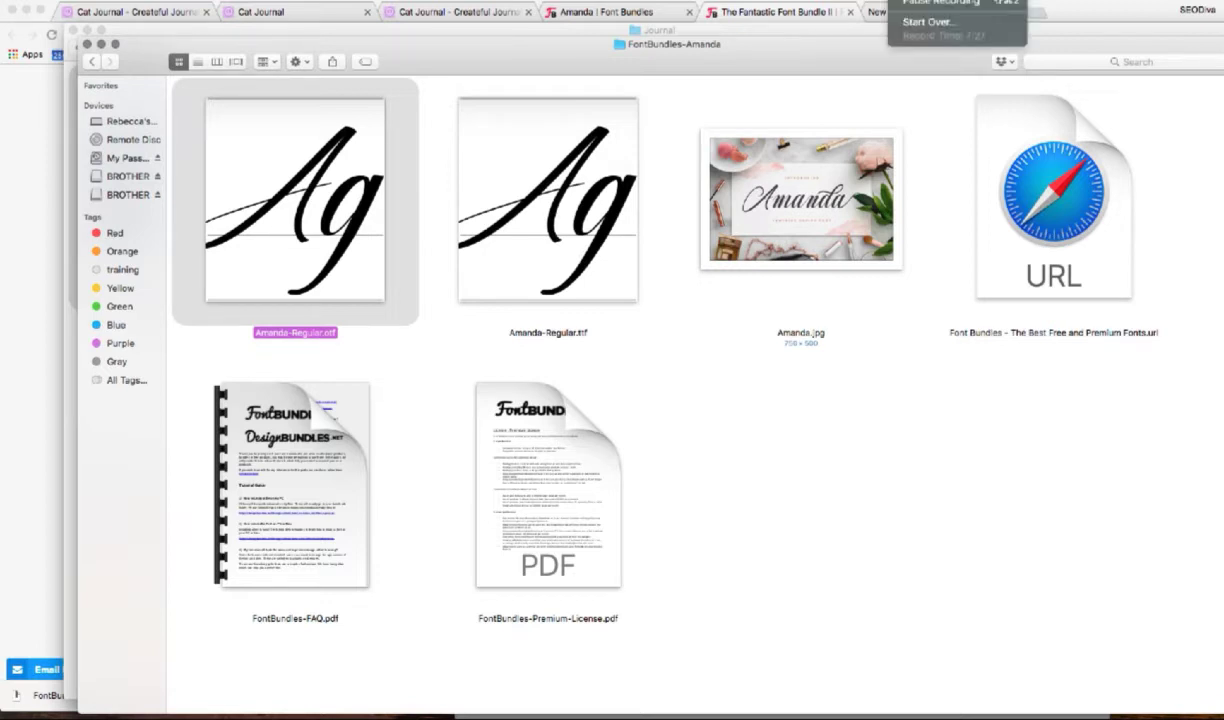
Step: Close the FontBundles-Amanda folder and reopen the Cat Journal template pptx from the Journal folder
key(super+w)
mouse_move(320, 283)
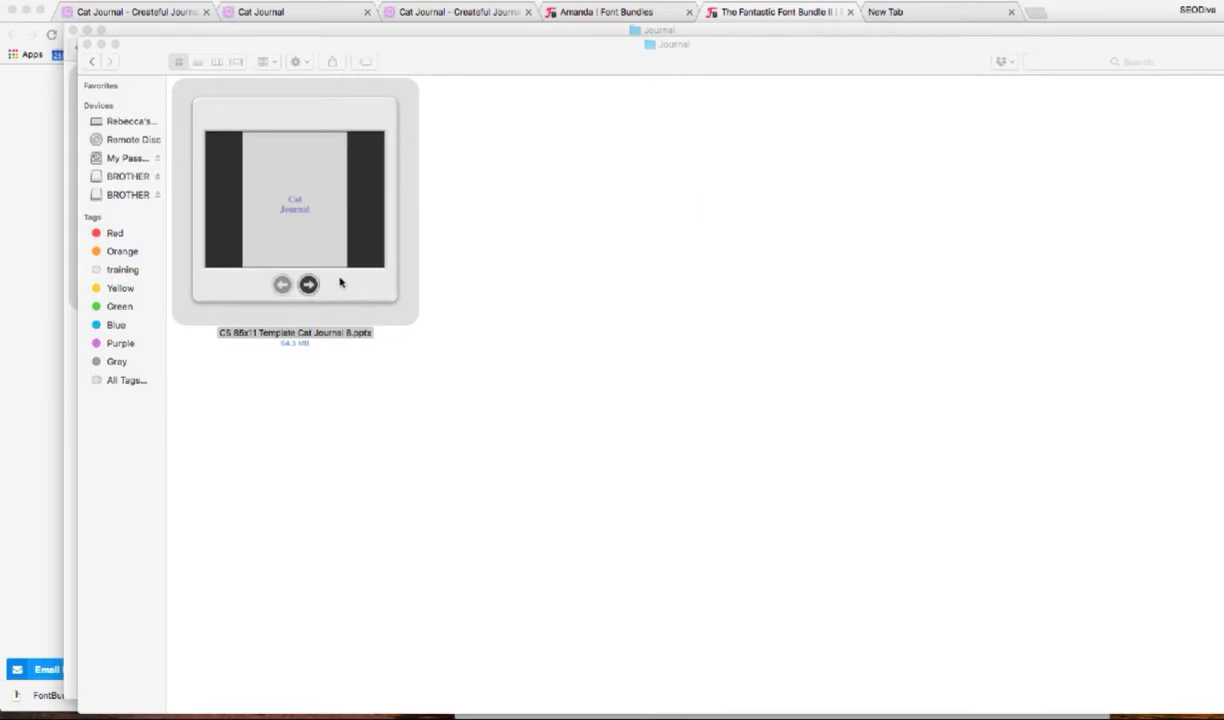
double_click(340, 283)
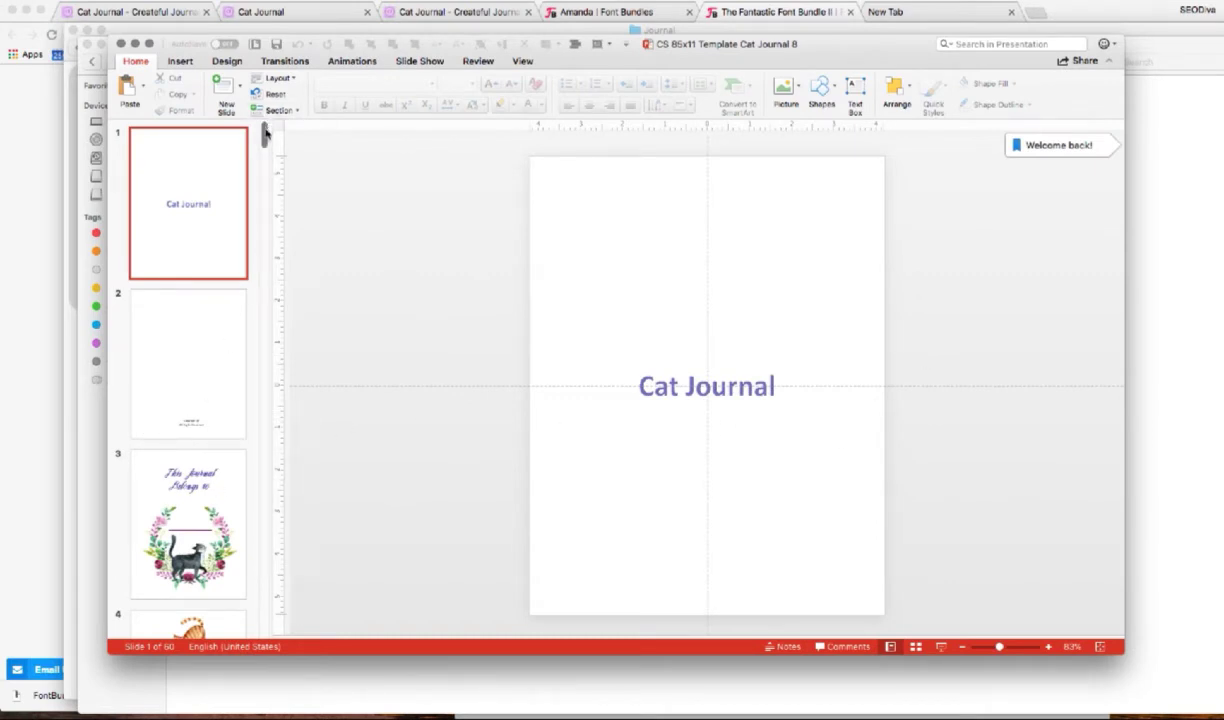
scroll(225, 207, down, 2)
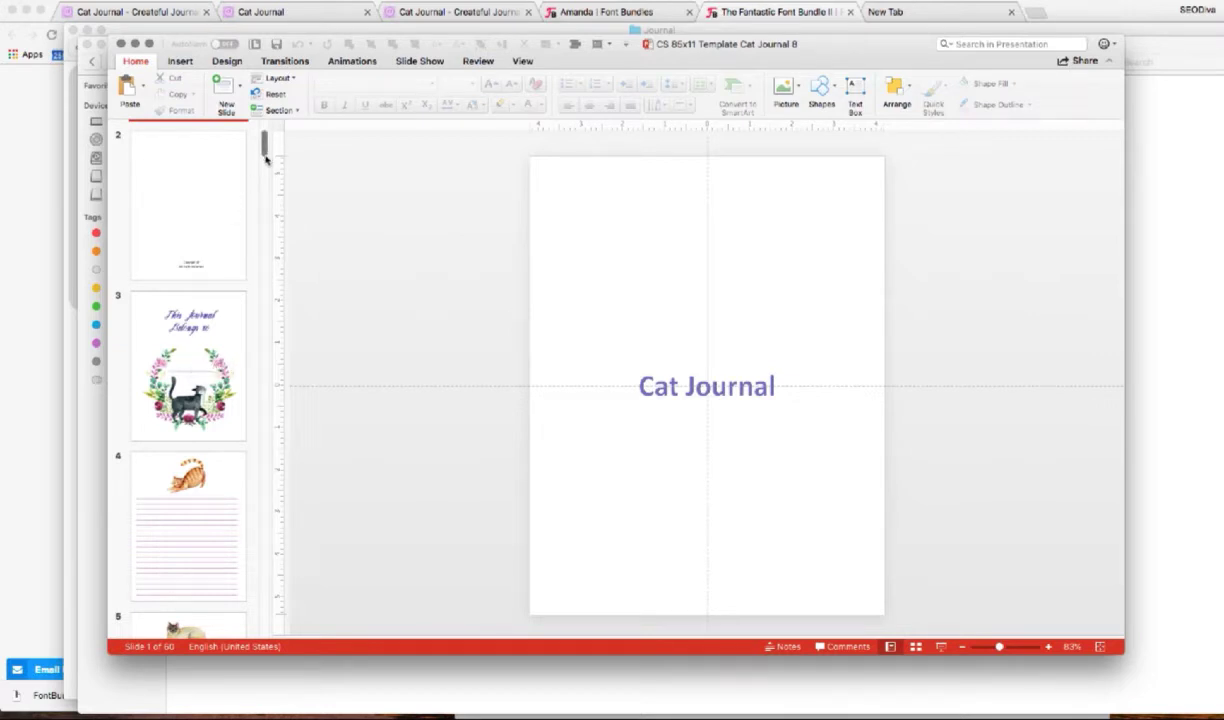
scroll(262, 155, up, 2)
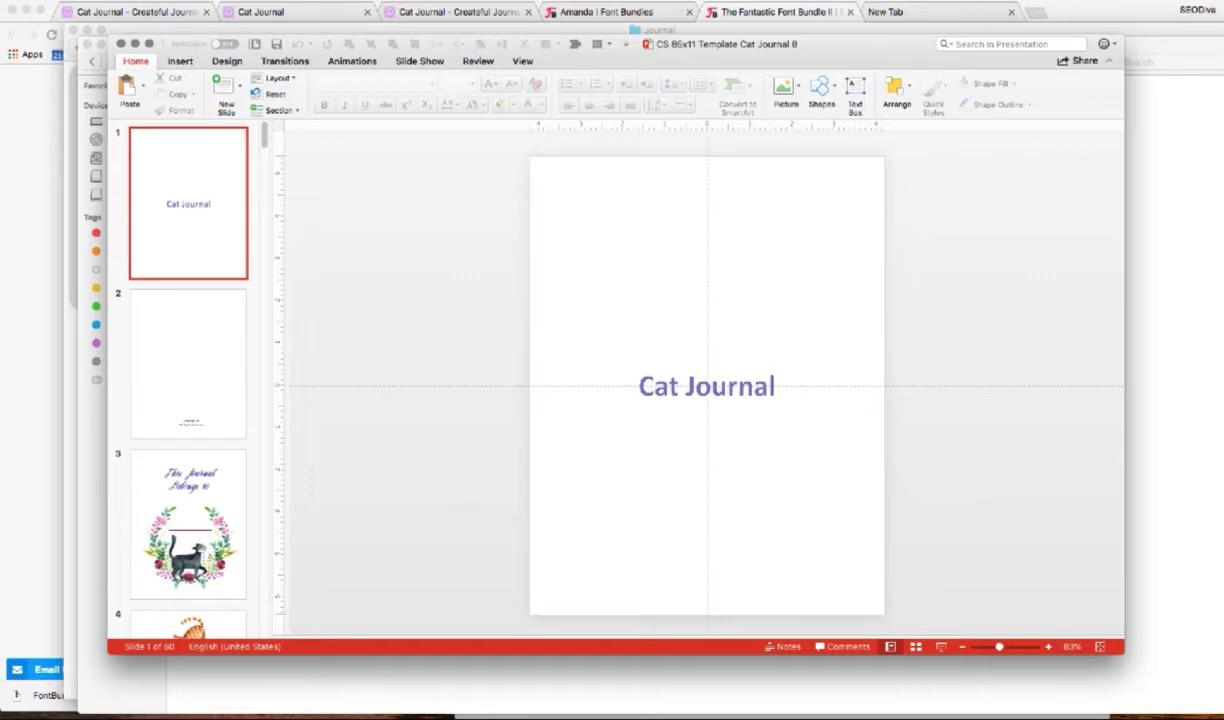
Step: Browse the journal's slides in Slide Sorter, then return to editing slide 1
click(916, 647)
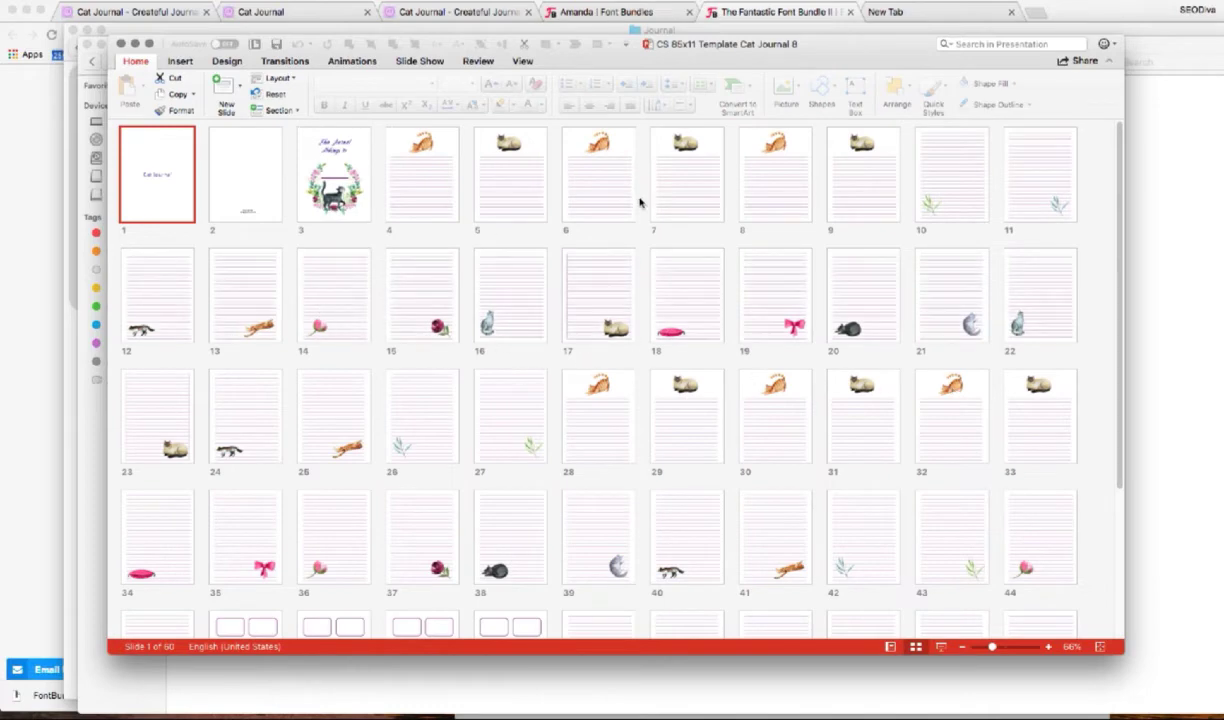
drag(1121, 231, 1120, 205)
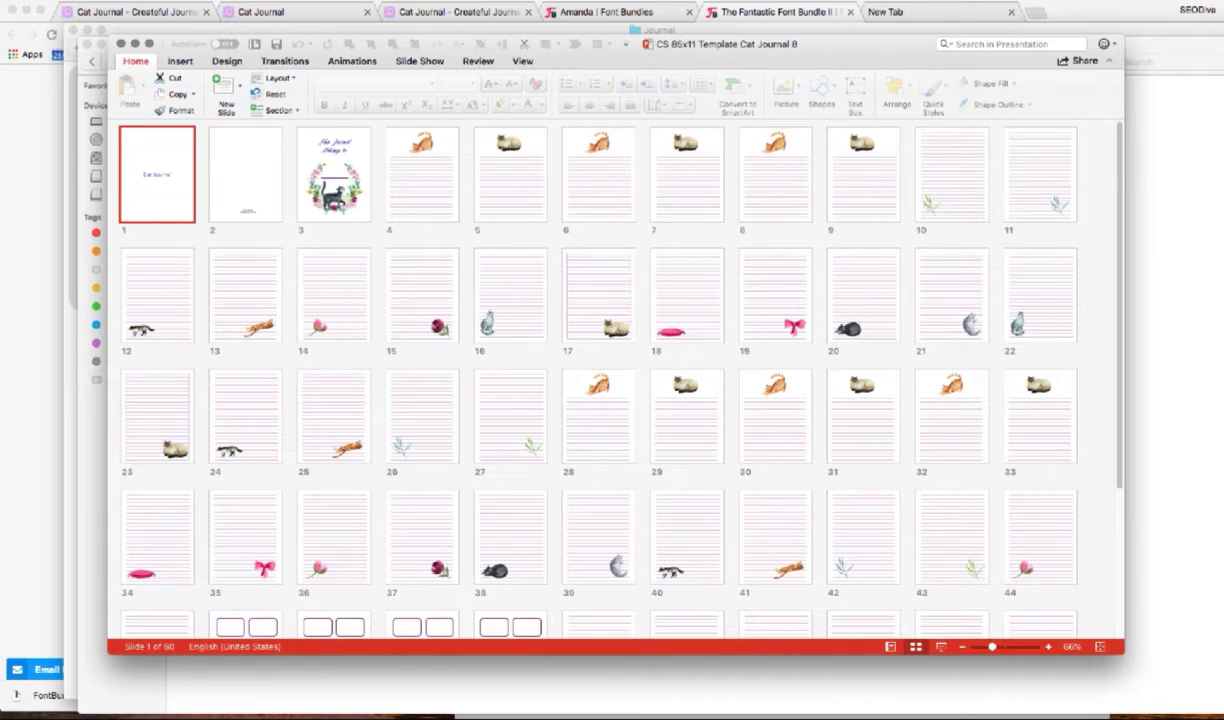
click(908, 6)
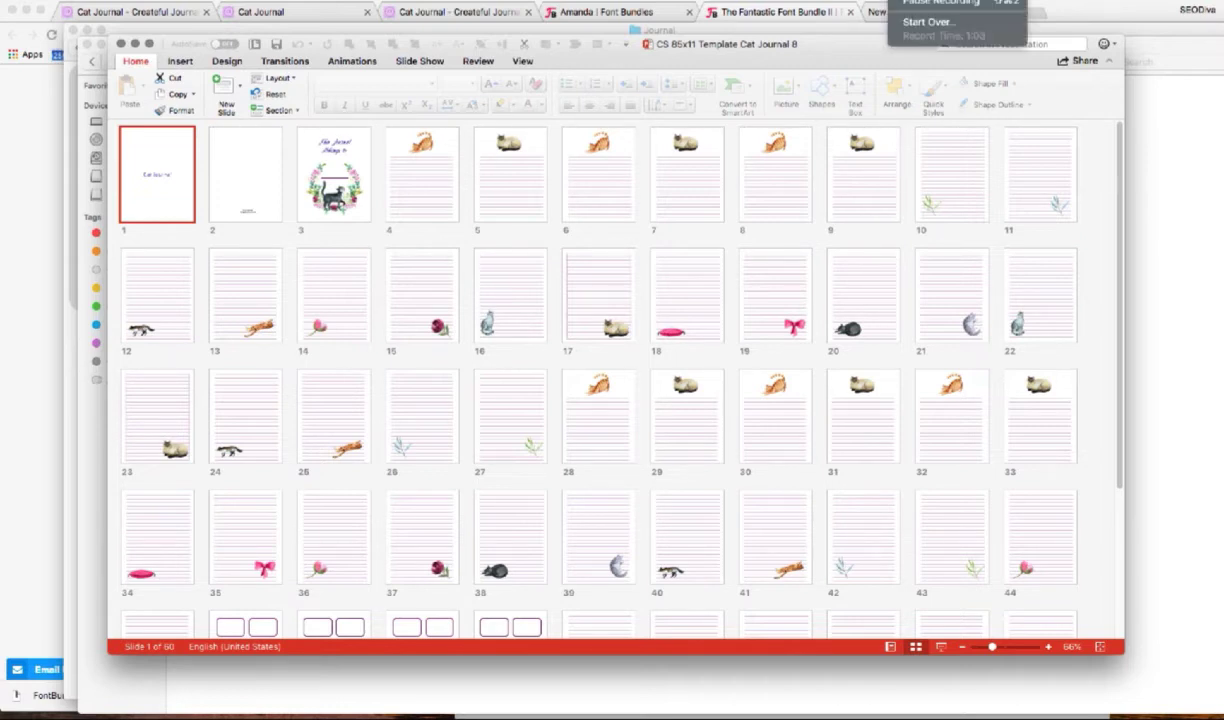
click(908, 6)
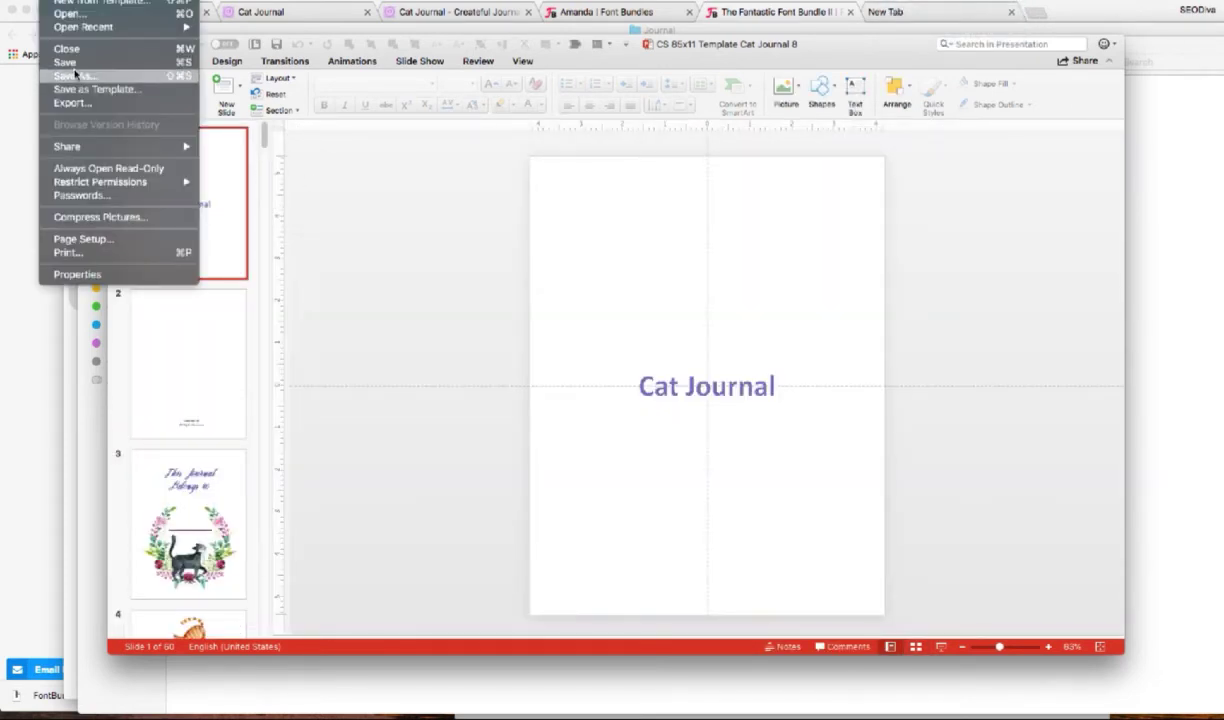
Step: Save a copy named 'CS 85x11 Template Cat Journal-Mine', replacing the trailing ' 8'
click(75, 75)
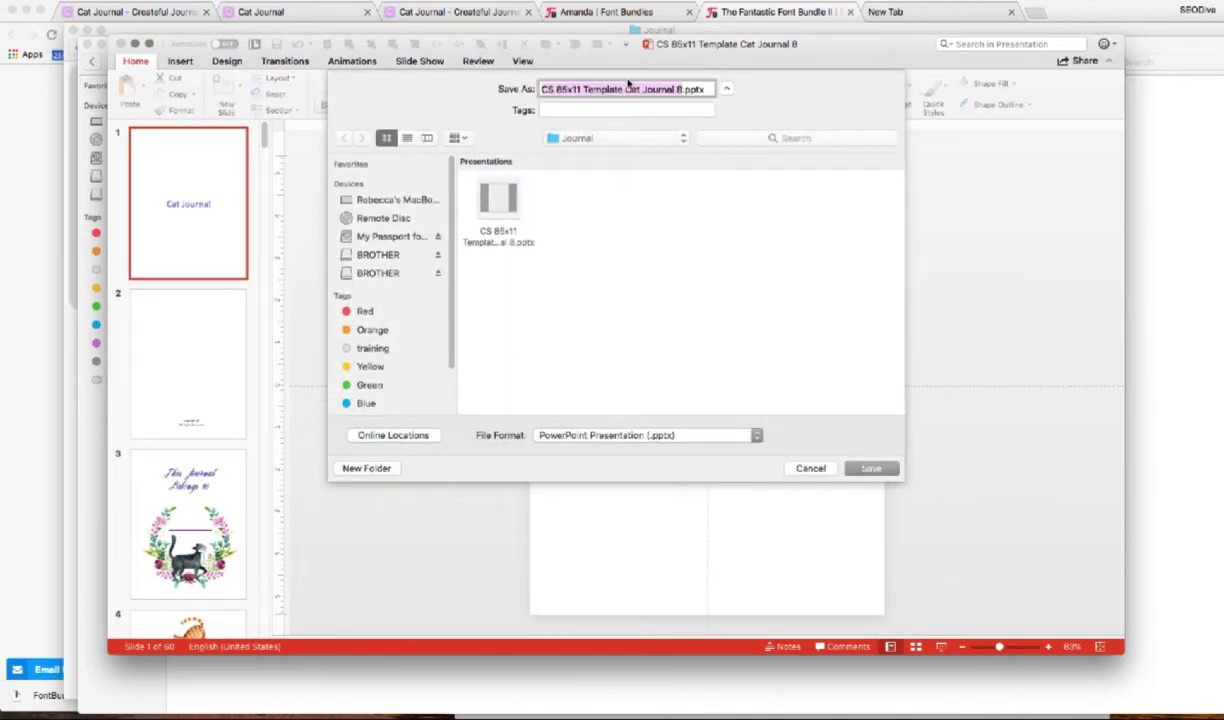
click(589, 88)
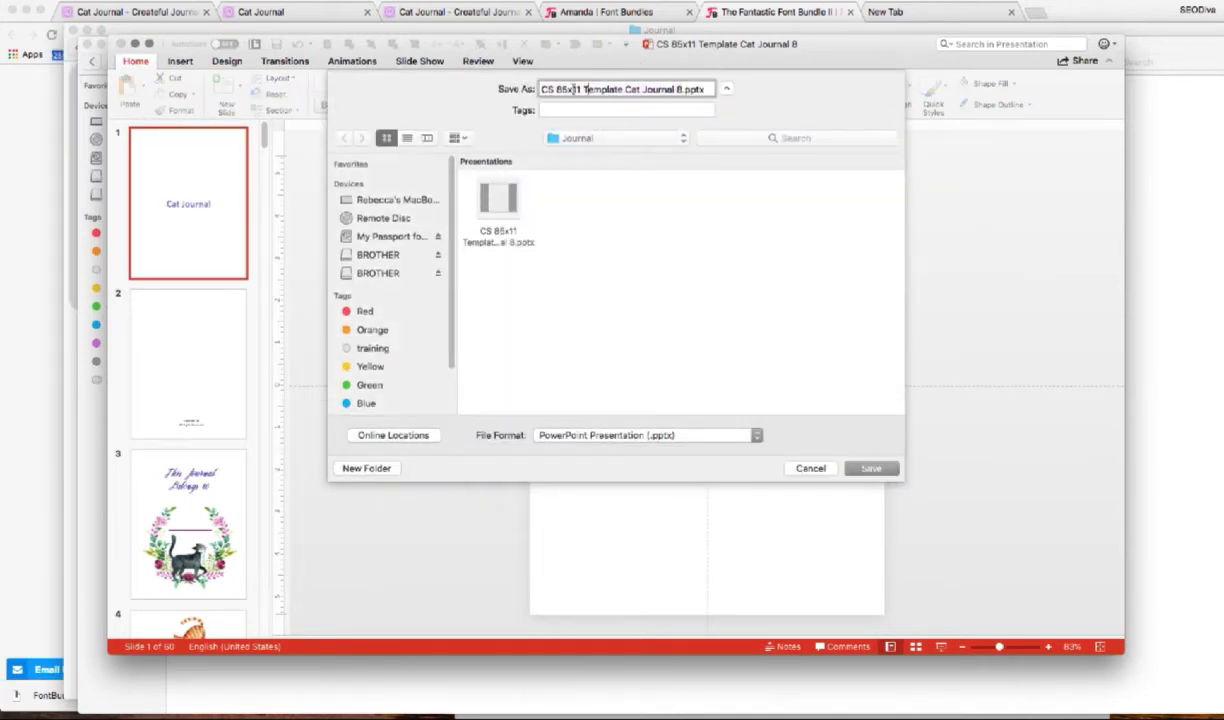
click(679, 89)
key(BackSpace)
key(BackSpace)
text(-Mine)
mouse_move(516, 205)
click(868, 468)
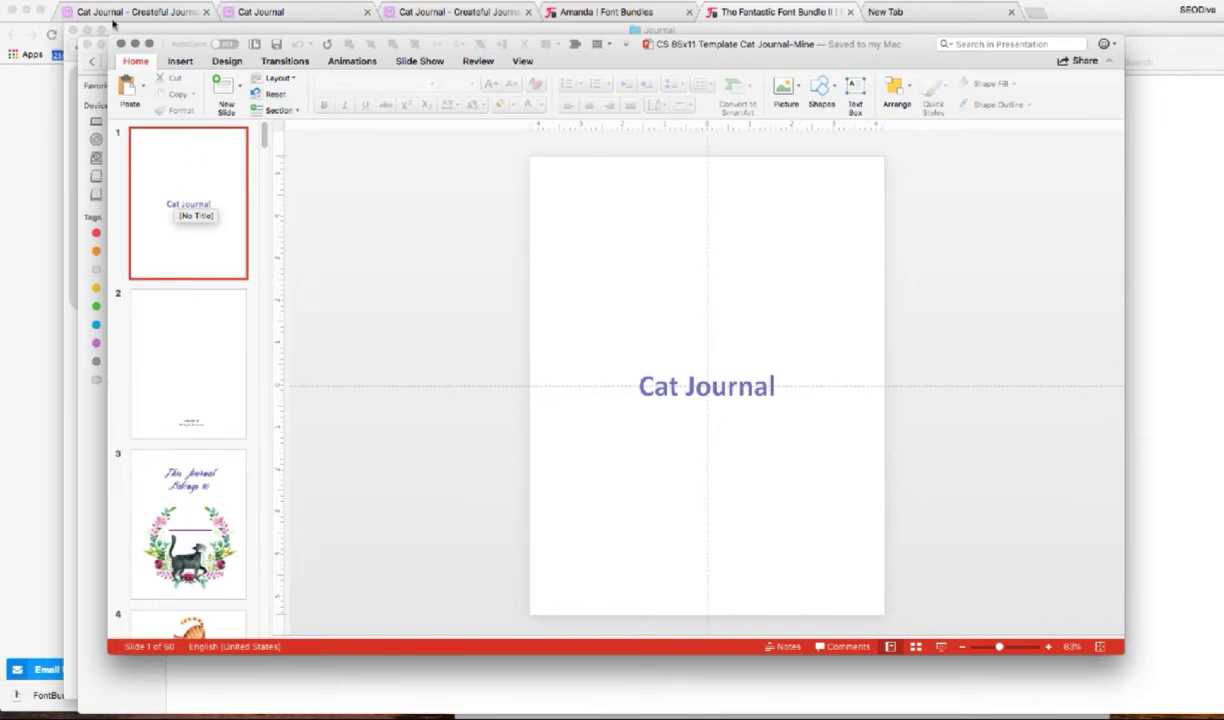
Step: Compress all pictures to HD (330 ppi) quality via File > Compress Pictures
click(72, 0)
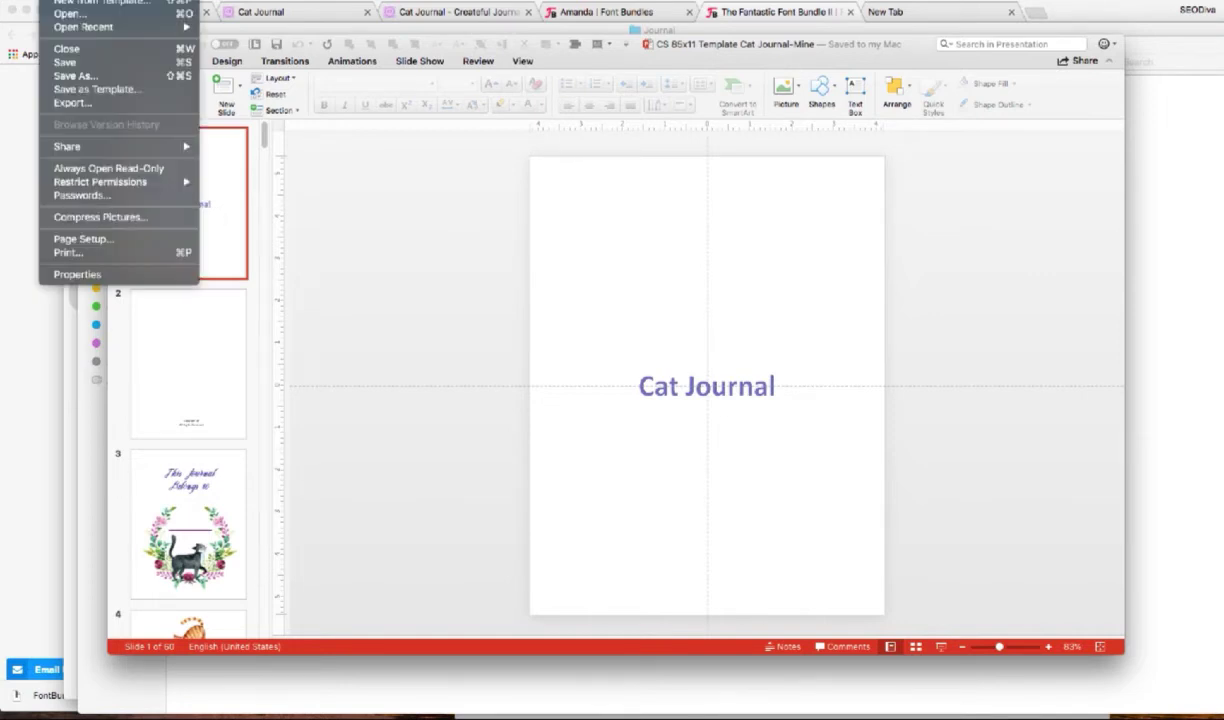
click(92, 216)
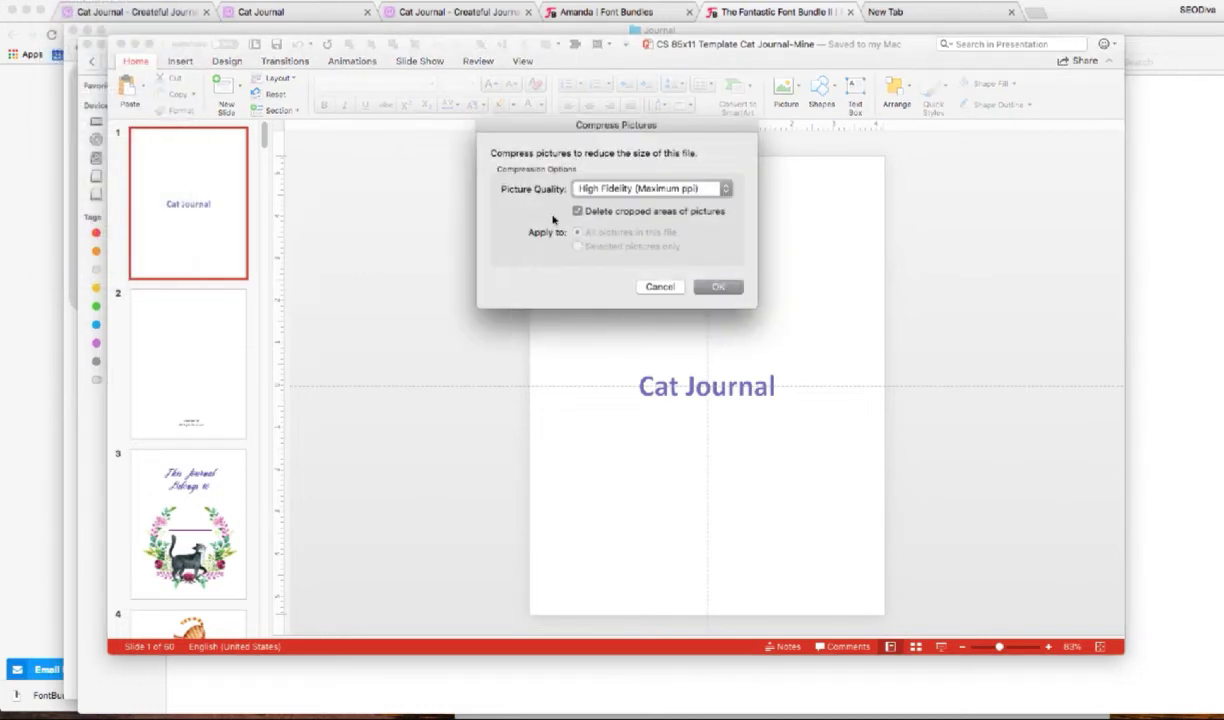
click(726, 191)
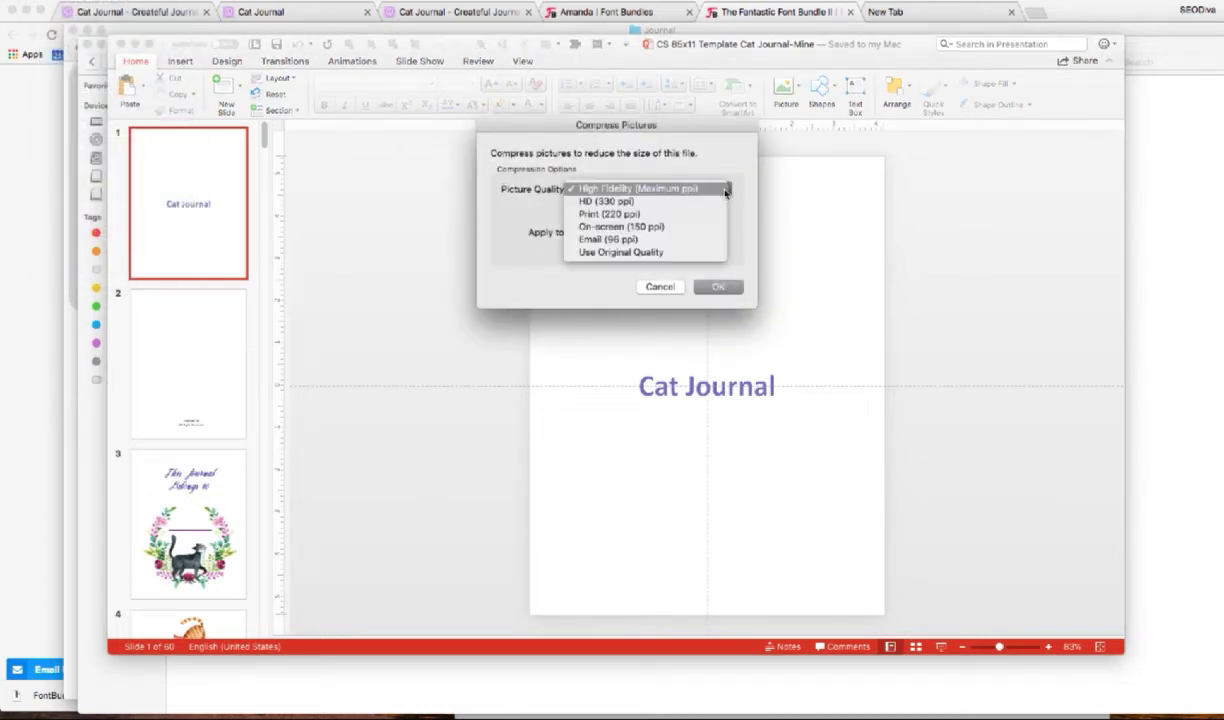
click(639, 201)
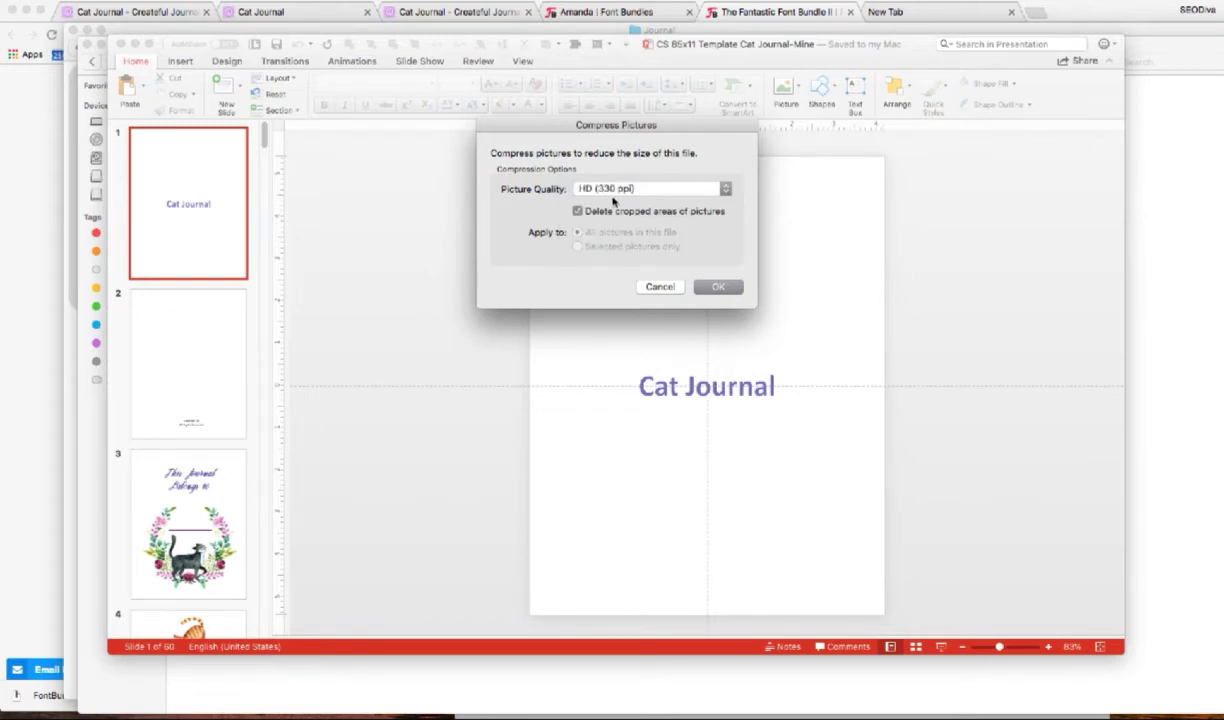
click(708, 289)
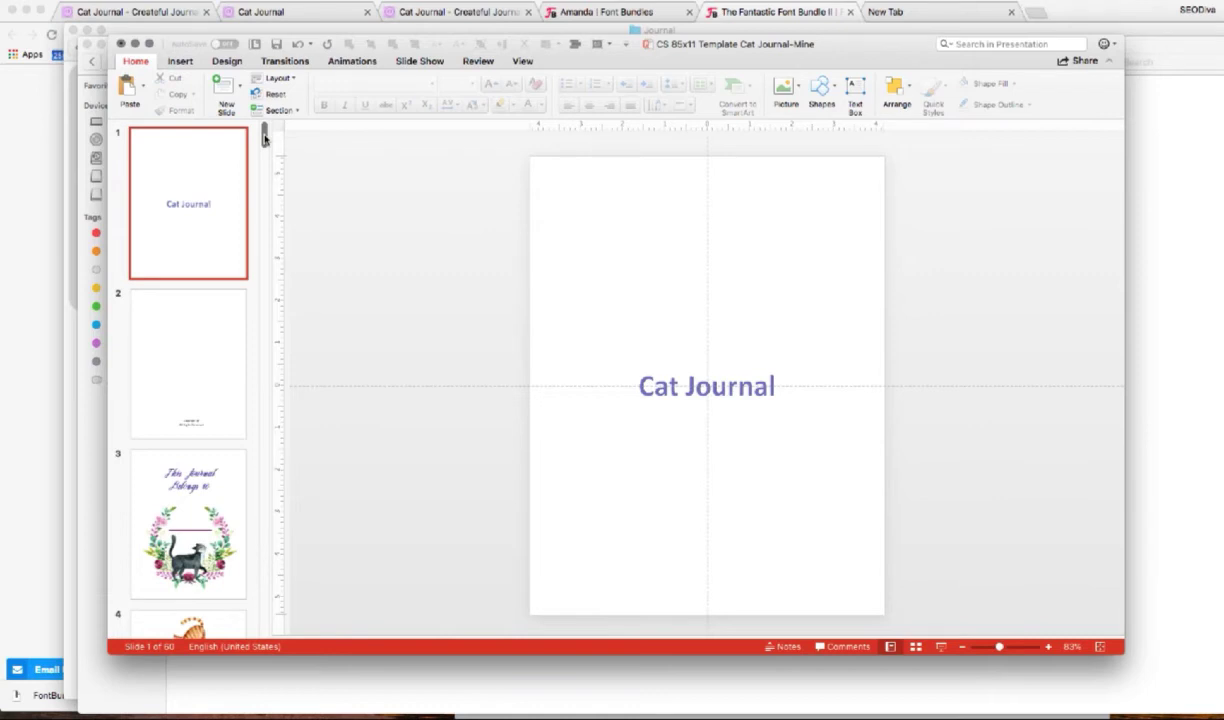
Step: Scroll the slide thumbnails and bring up slide 3, the 'This Journal Belongs to' page
mouse_move(264, 138)
mouse_down()
mouse_move(264, 176)
mouse_move(264, 160)
mouse_up()
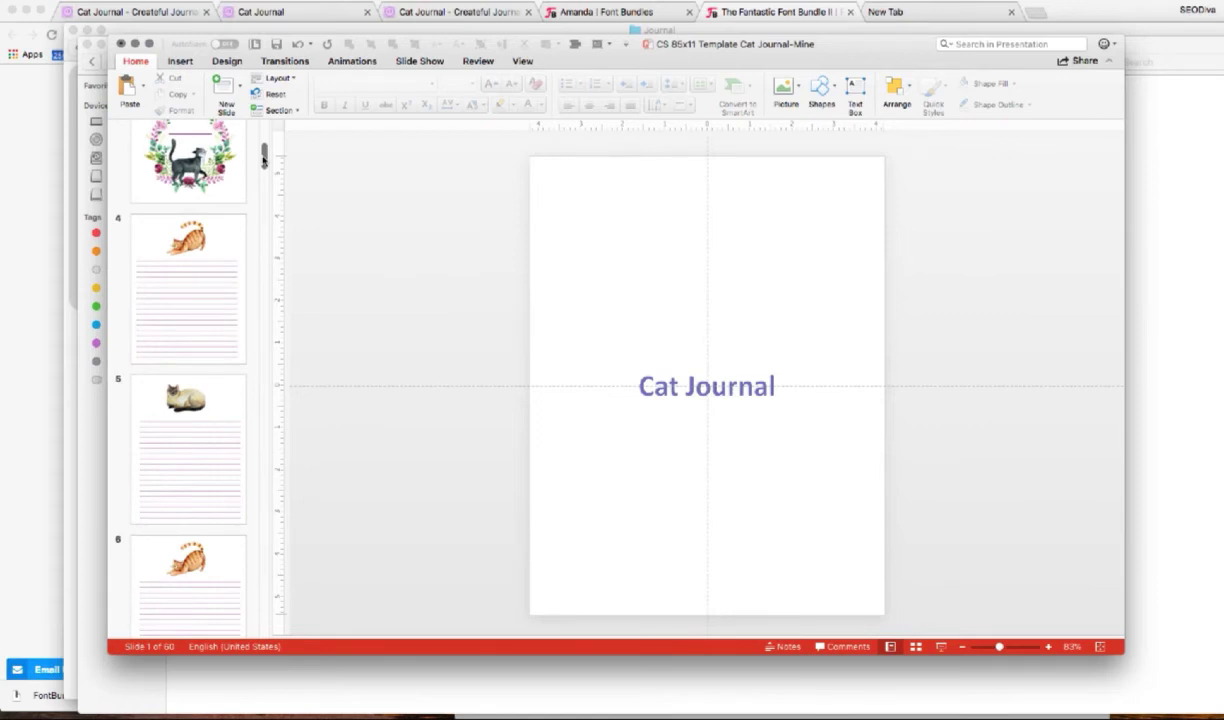
scroll(258, 150, up, 3)
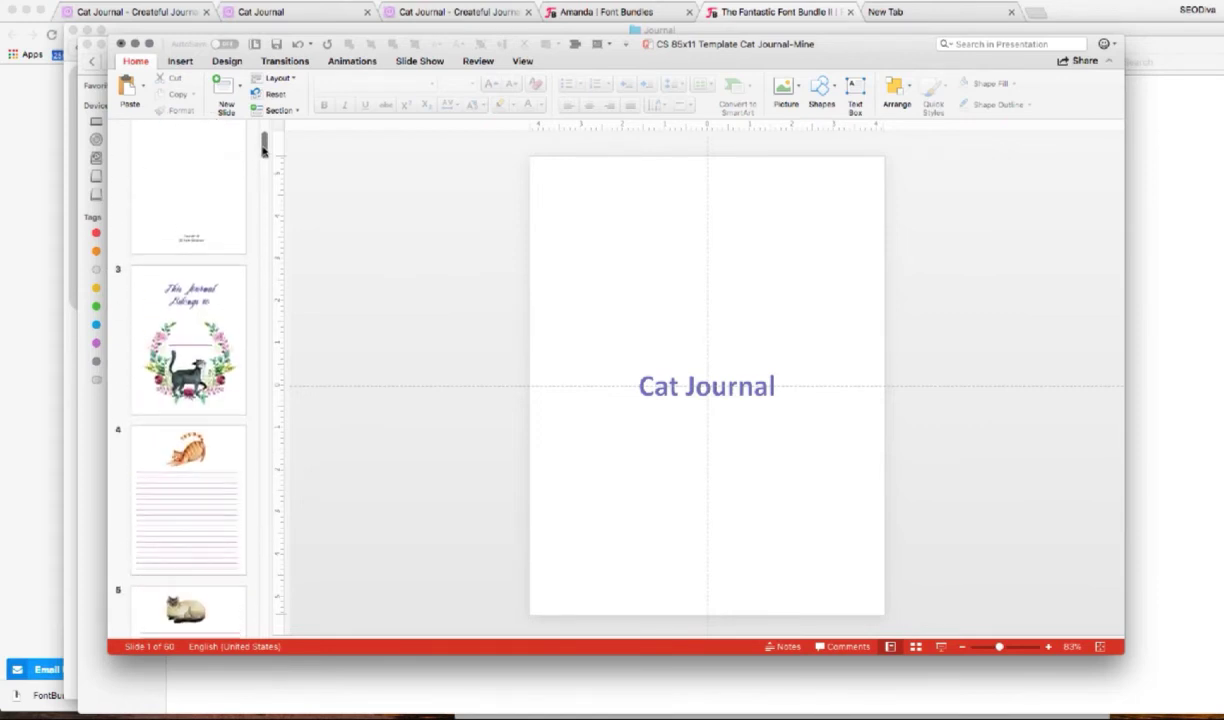
click(188, 200)
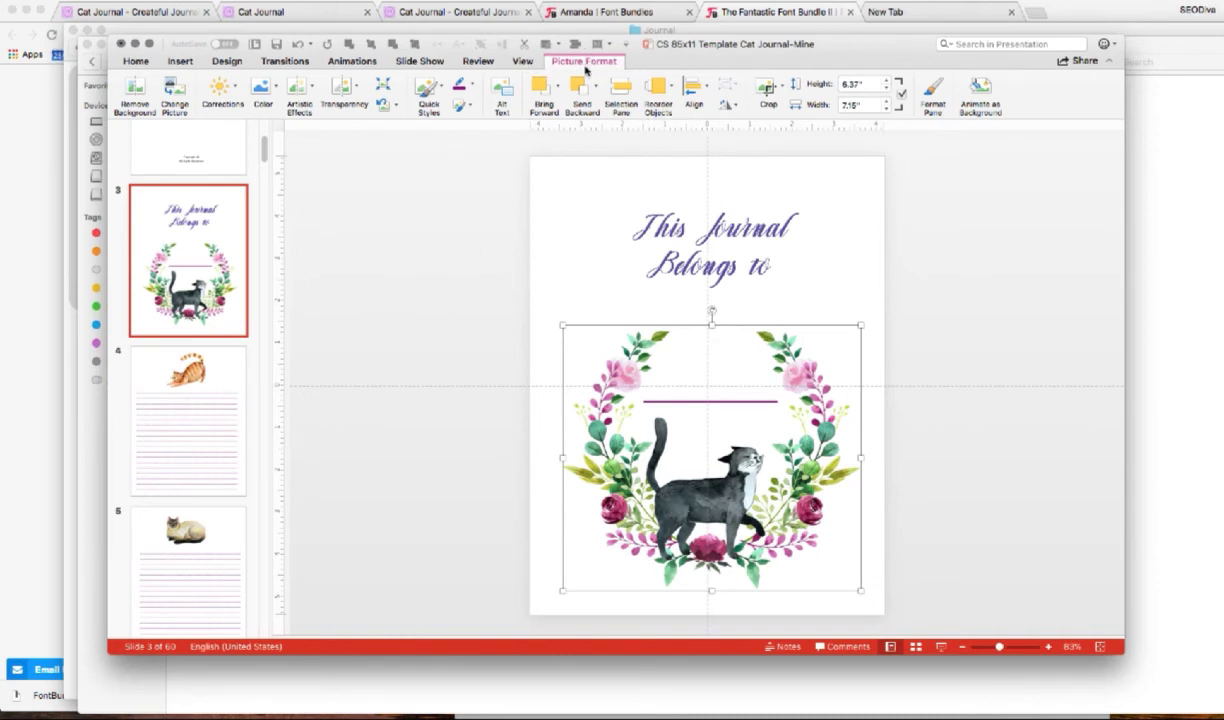
Step: Recolor slide 3's cat-and-wreath picture to Grayscale, then go to slide 4
click(566, 200)
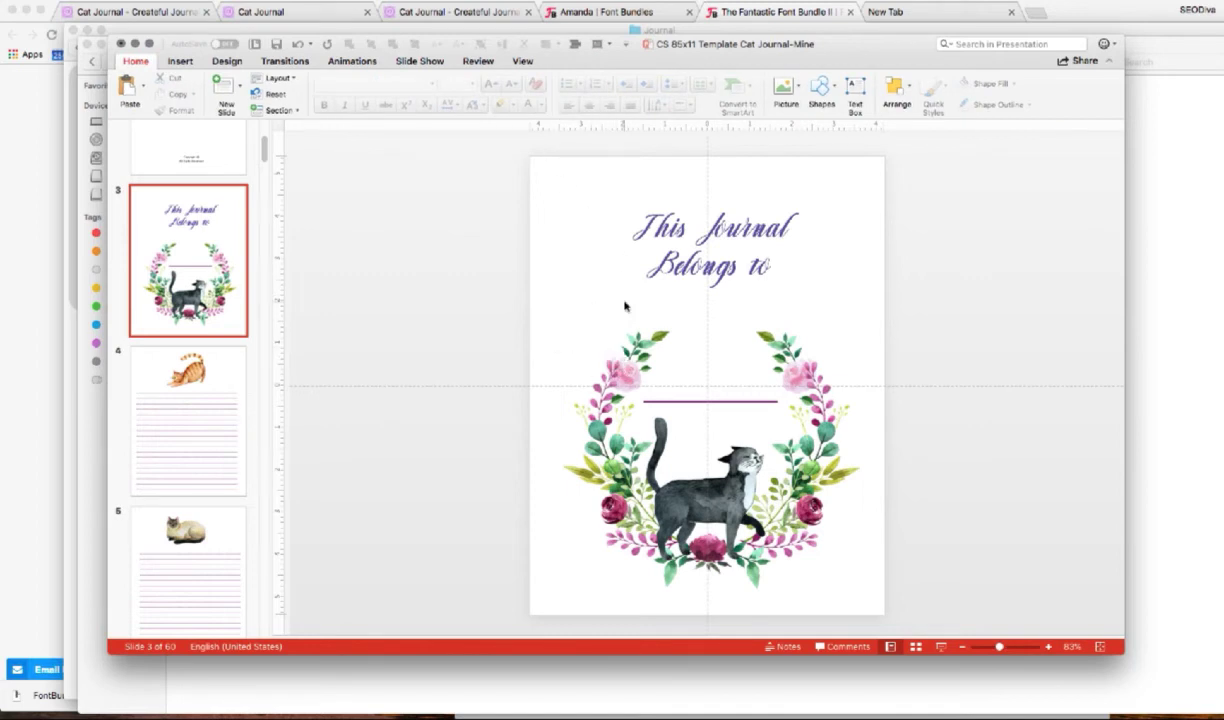
click(616, 376)
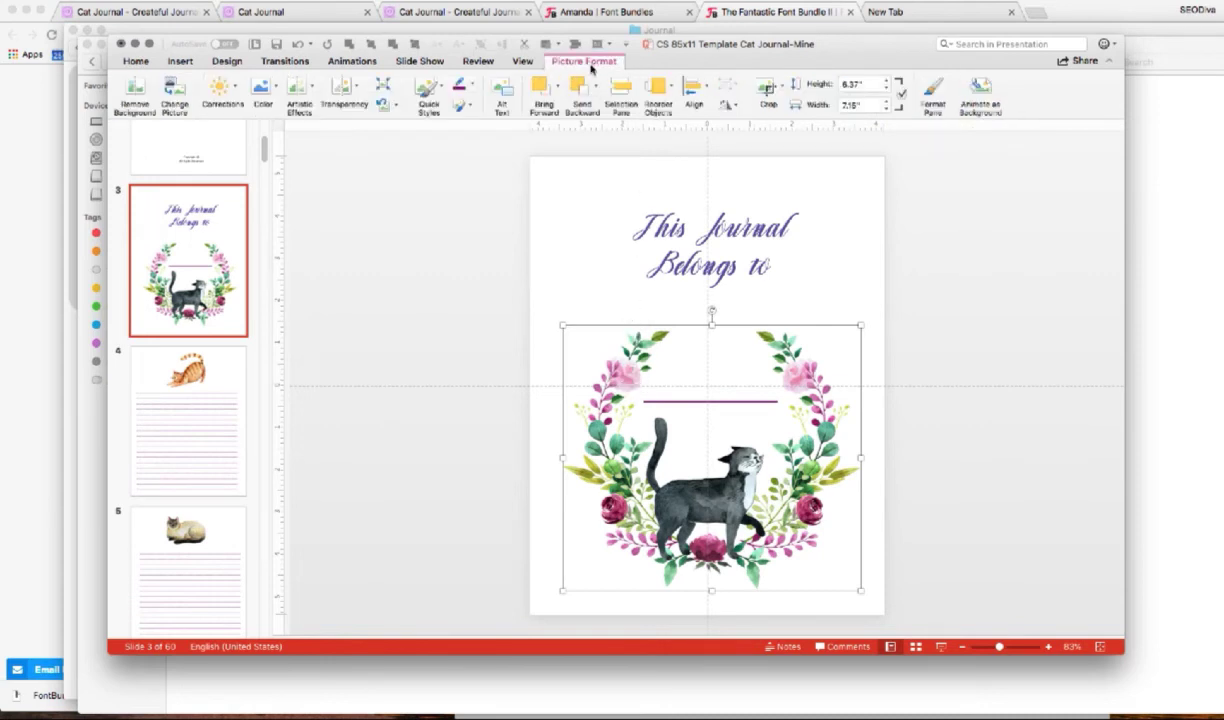
click(274, 91)
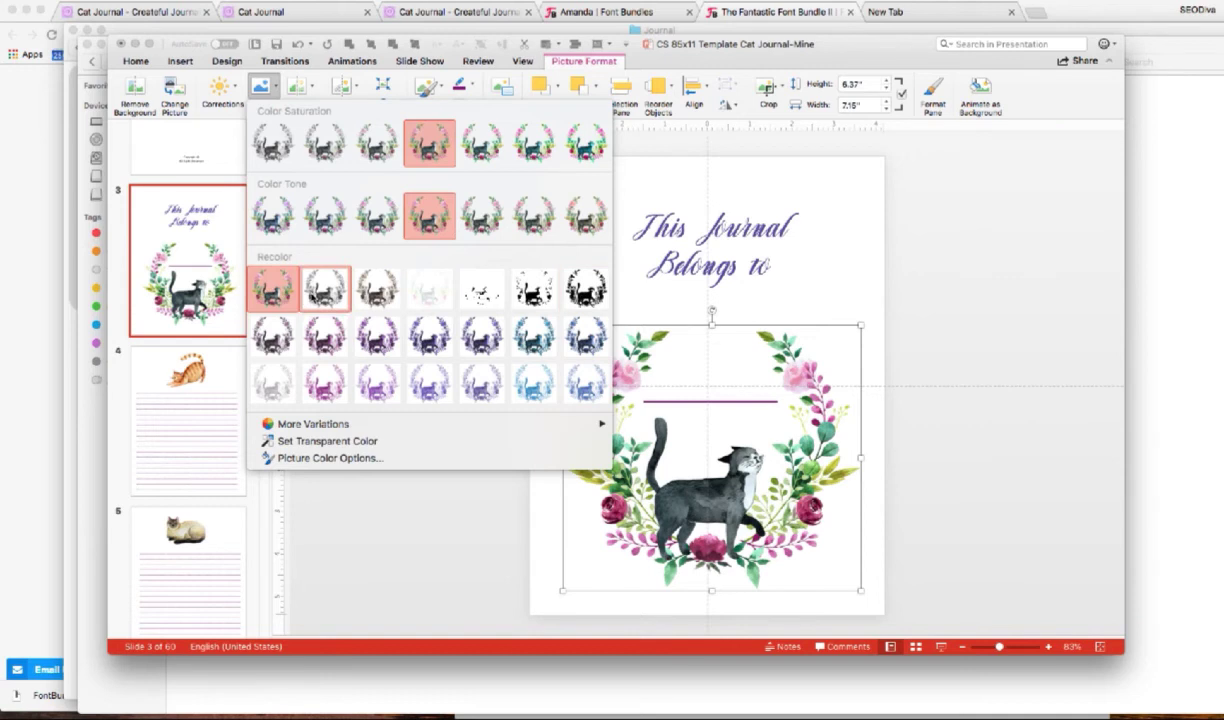
click(310, 275)
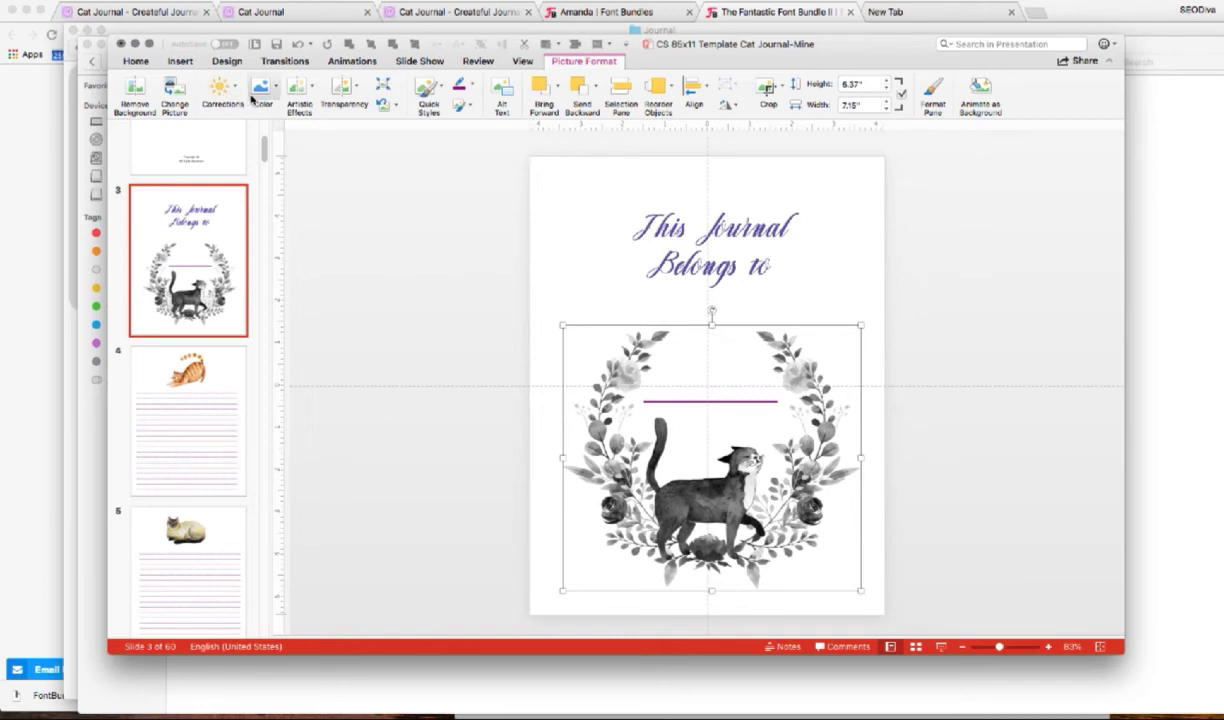
click(276, 94)
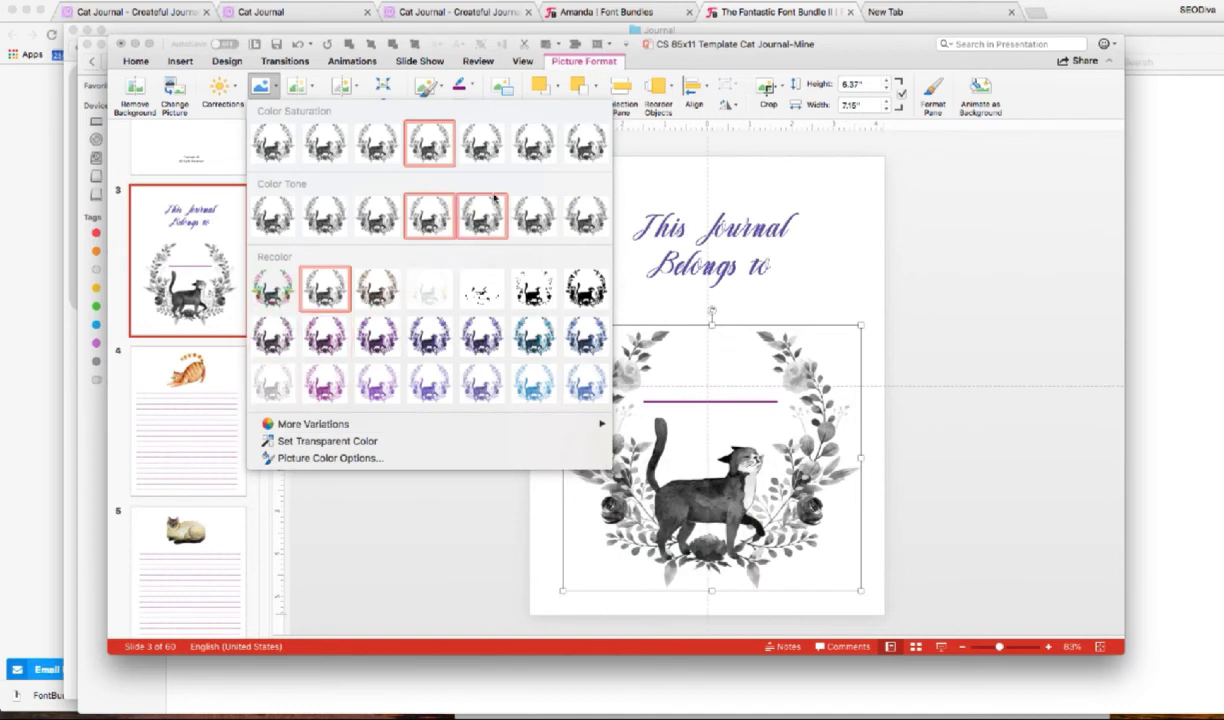
click(537, 219)
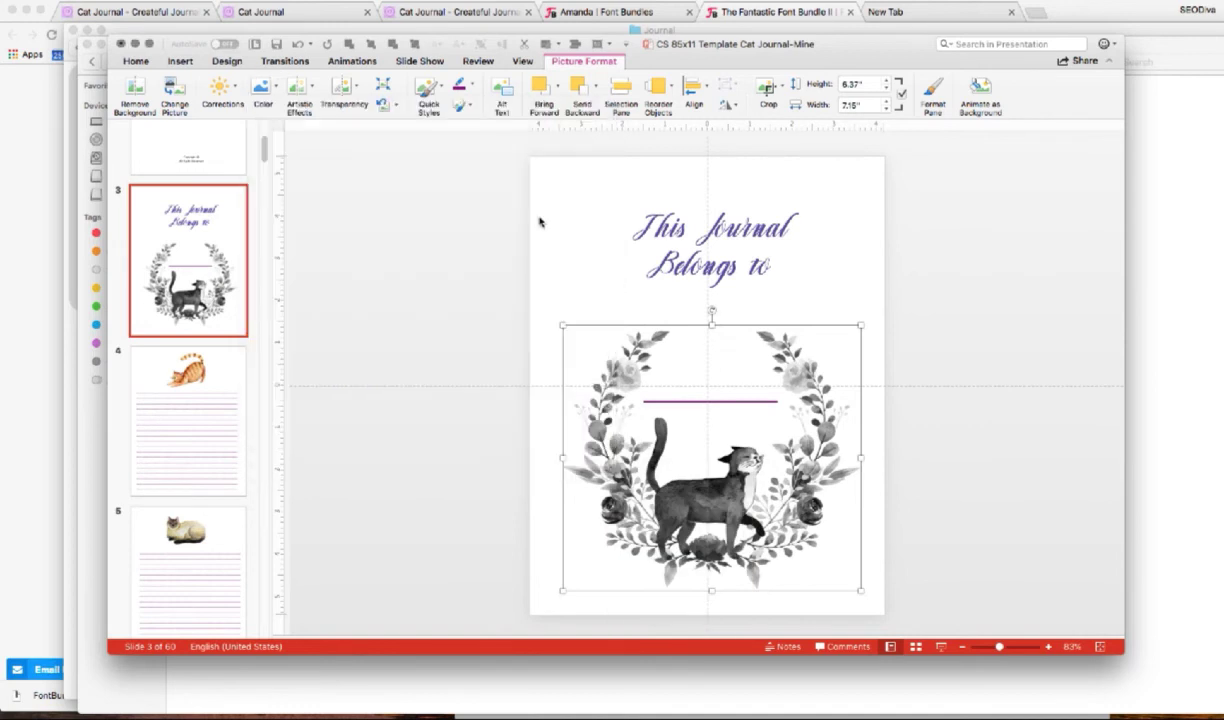
click(277, 92)
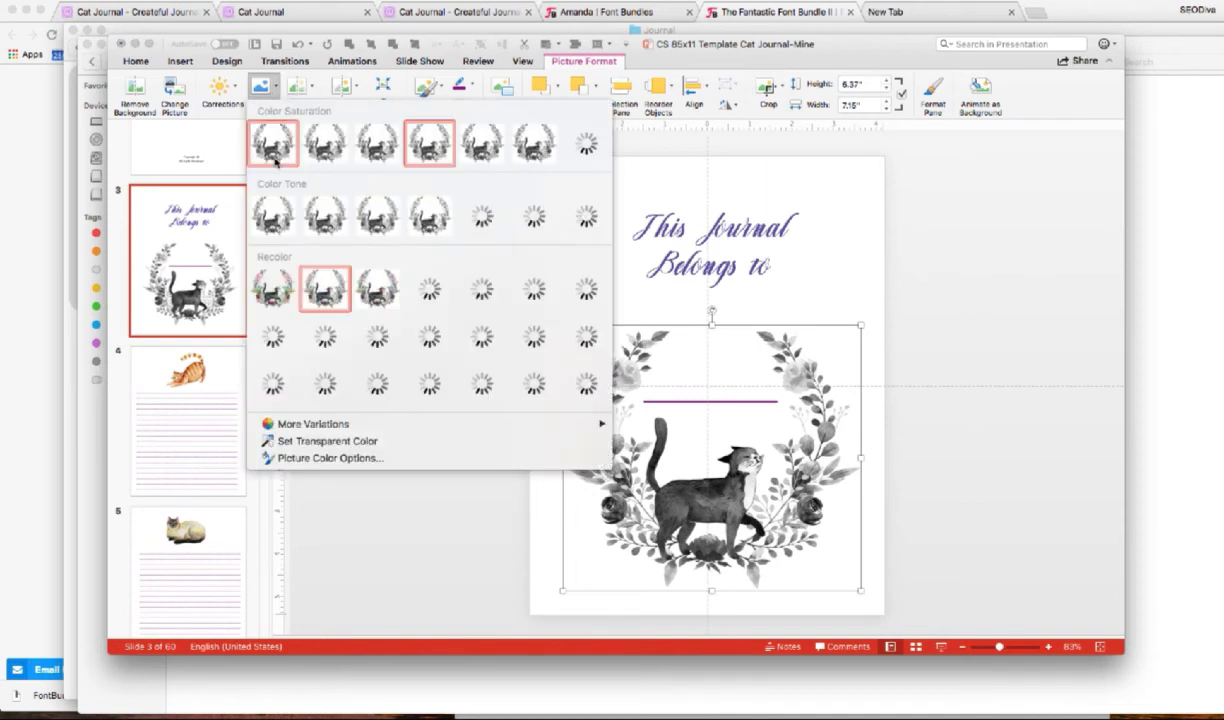
click(275, 158)
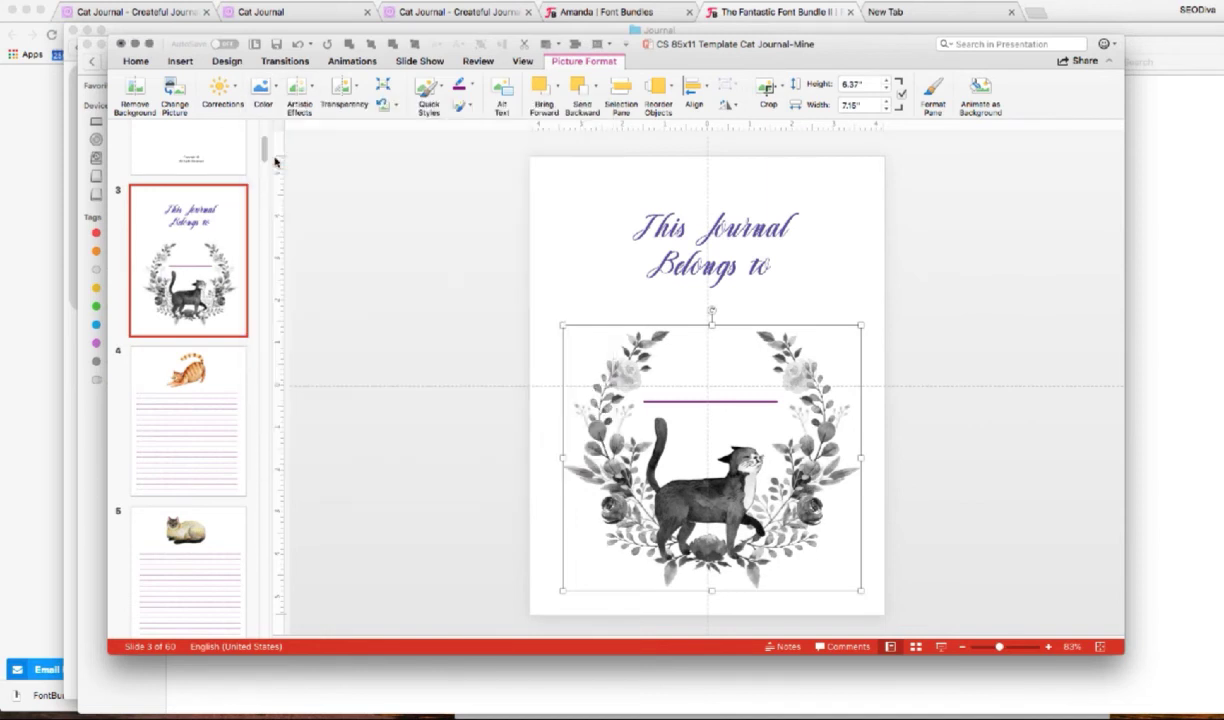
click(185, 362)
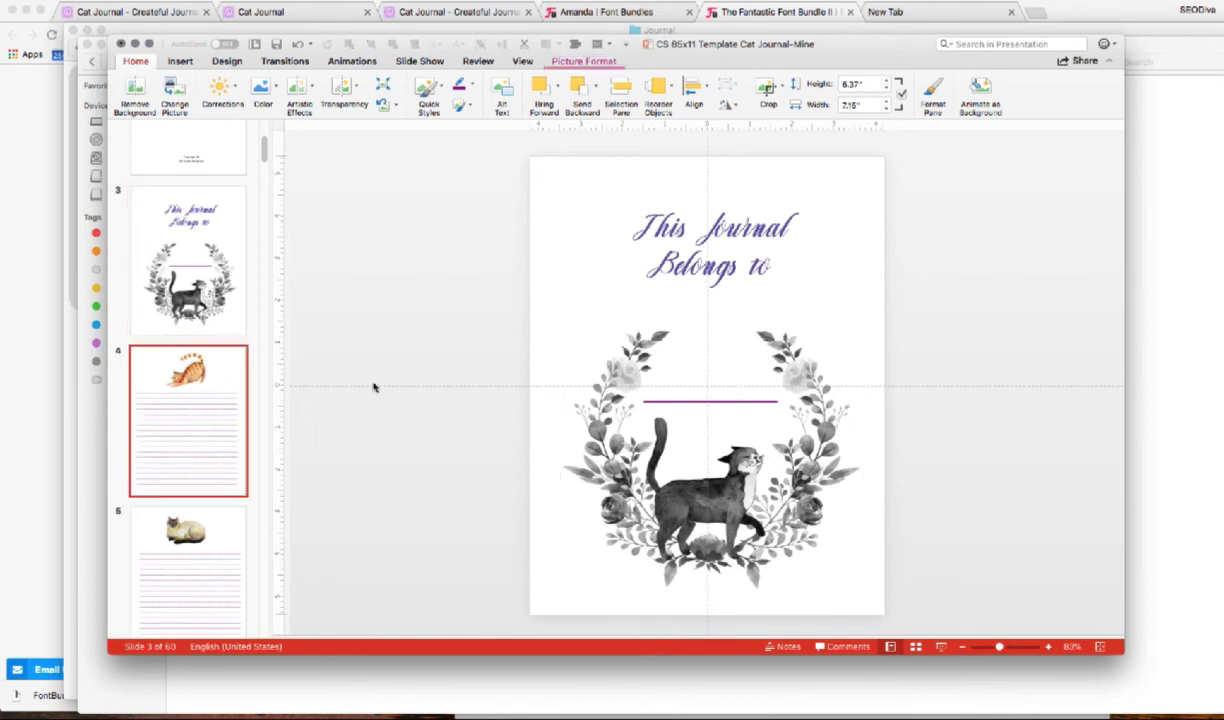
Step: Set slide 4's orange stretching cat to 0% saturation and view all slides in Slide Sorter
click(703, 230)
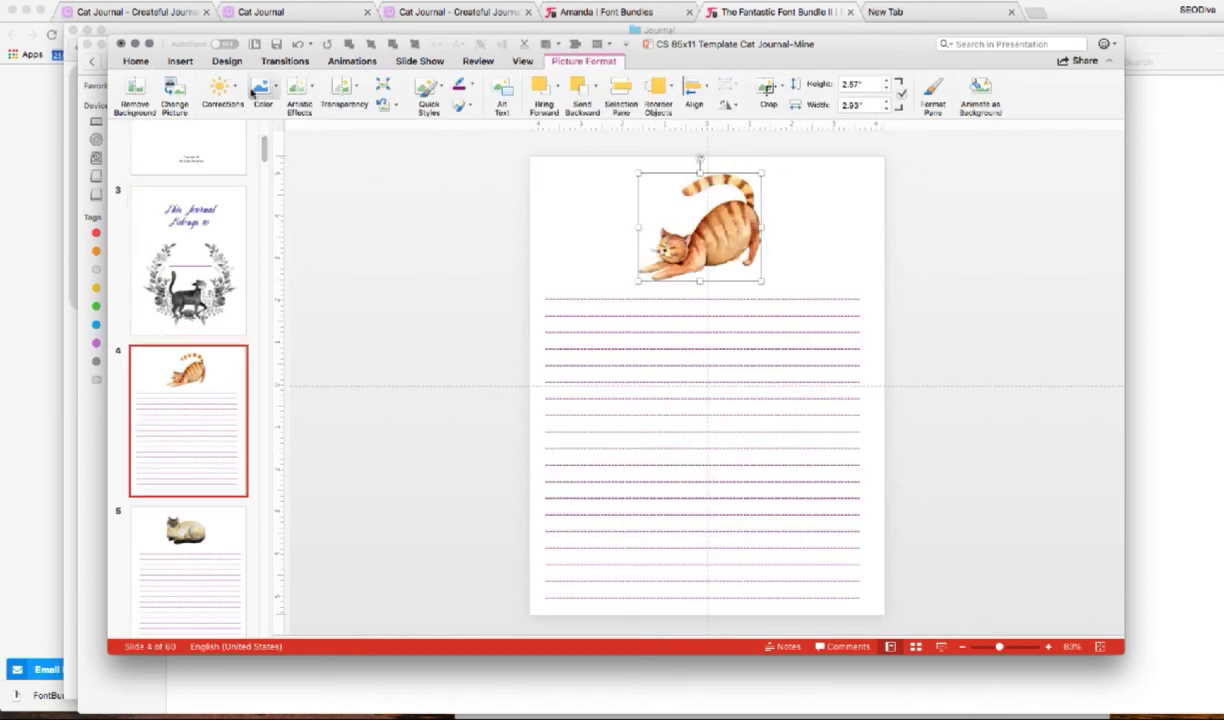
click(265, 88)
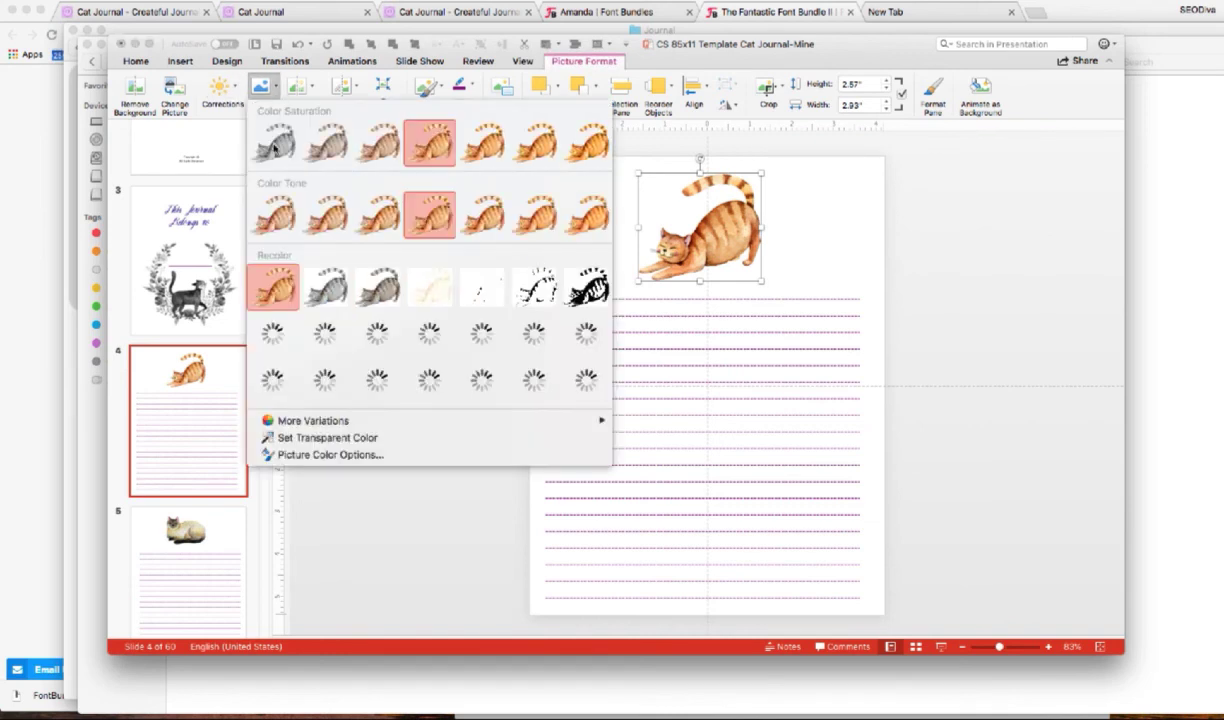
click(276, 140)
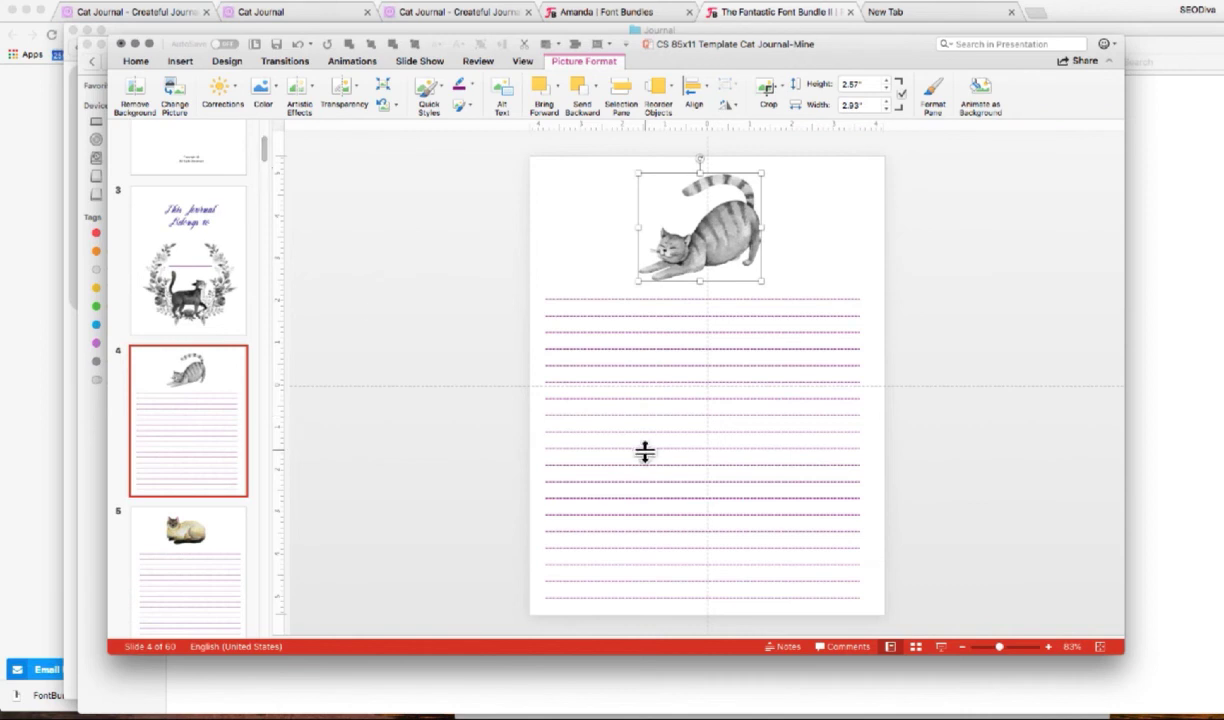
click(915, 648)
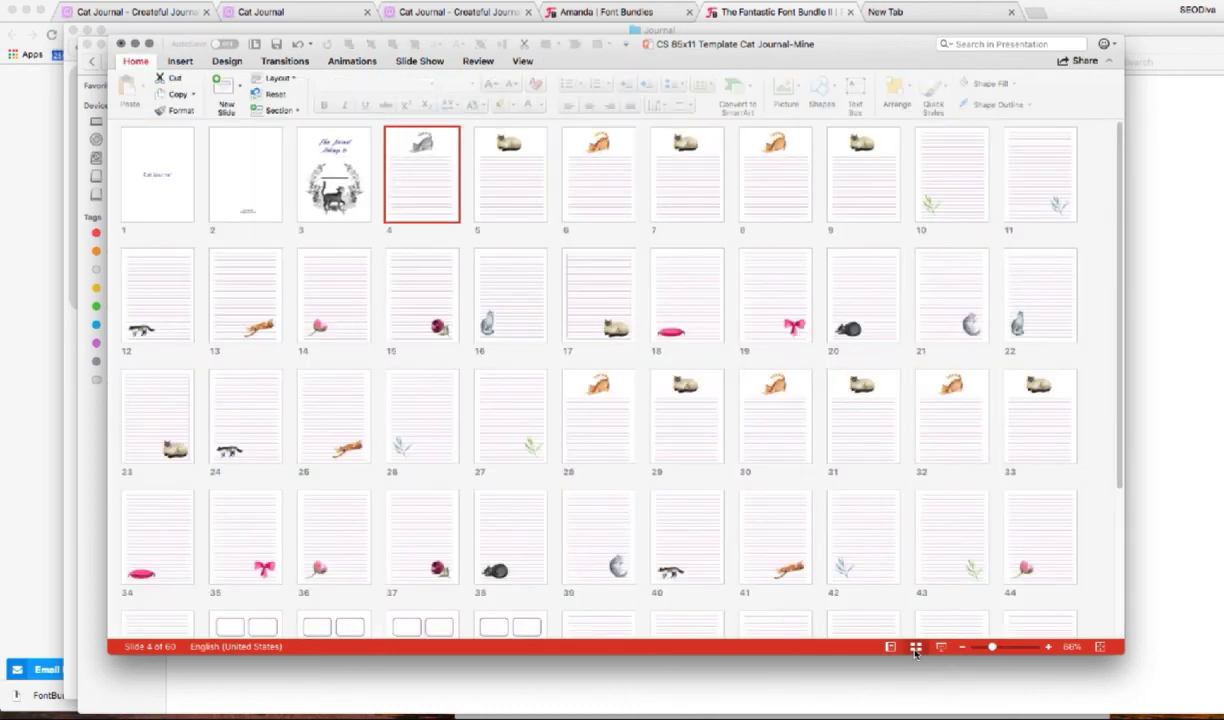
drag(1115, 462, 1112, 573)
scroll(1112, 573, up, 5)
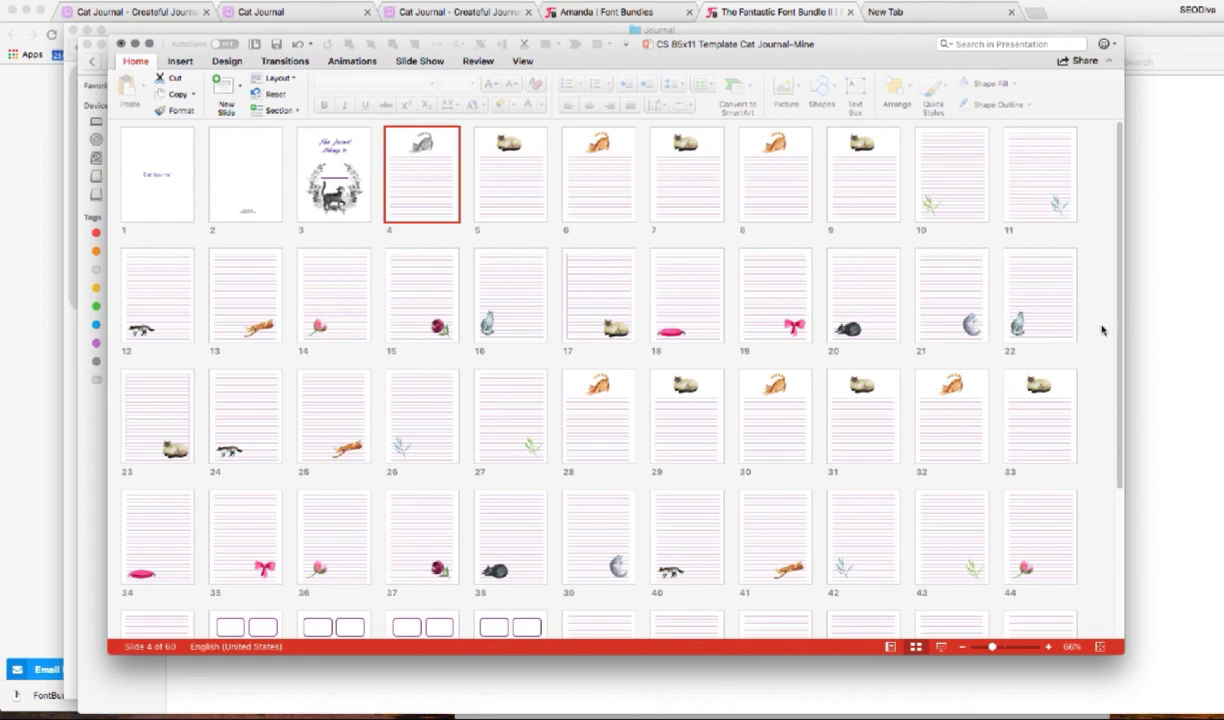
scroll(1121, 323, down, 5)
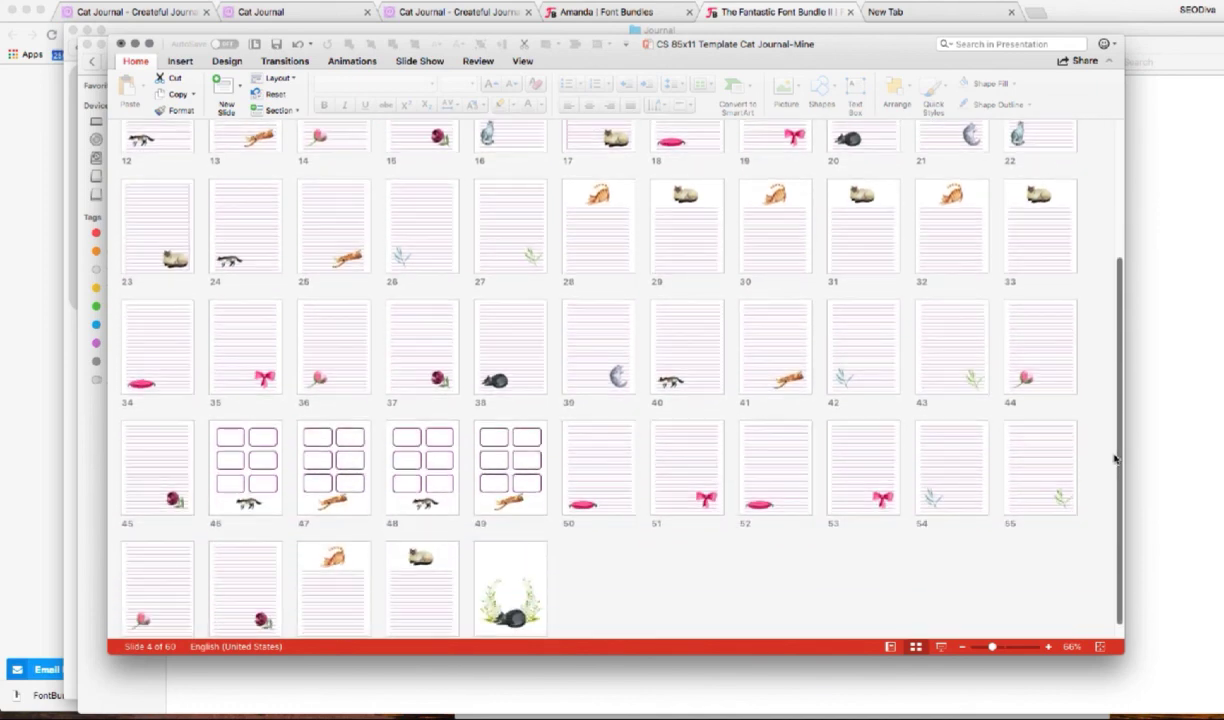
scroll(1125, 340, up, 5)
scroll(1125, 340, up, 2)
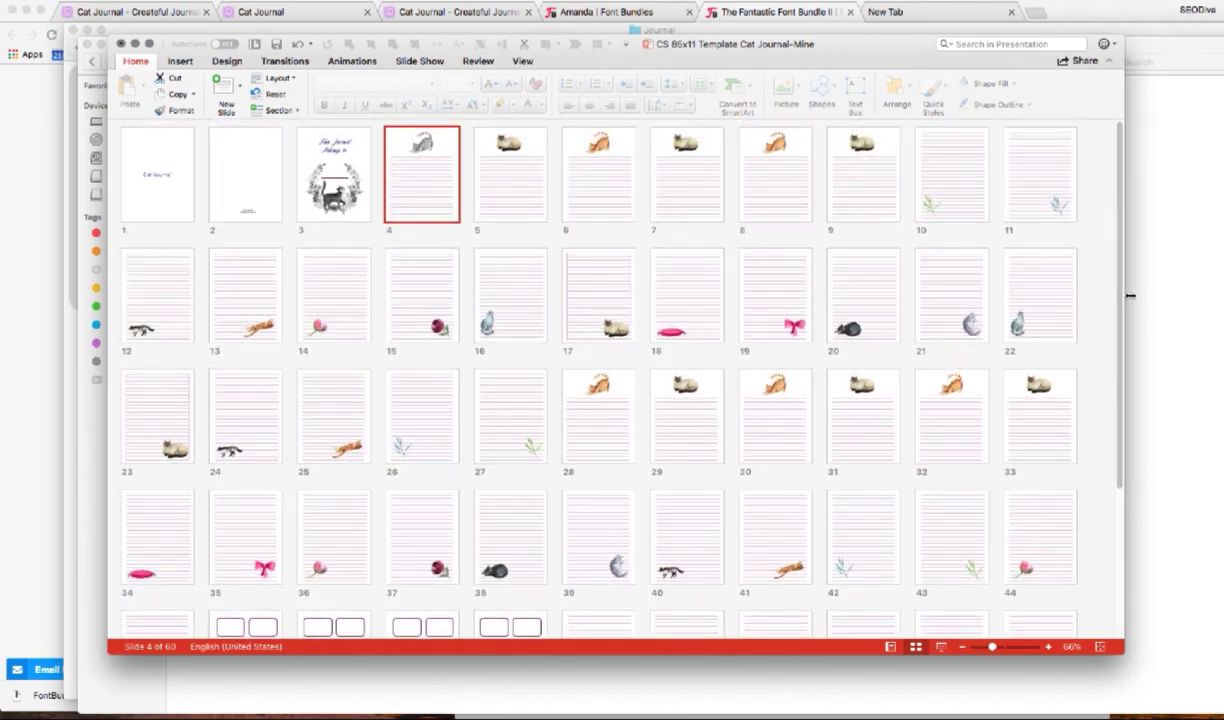